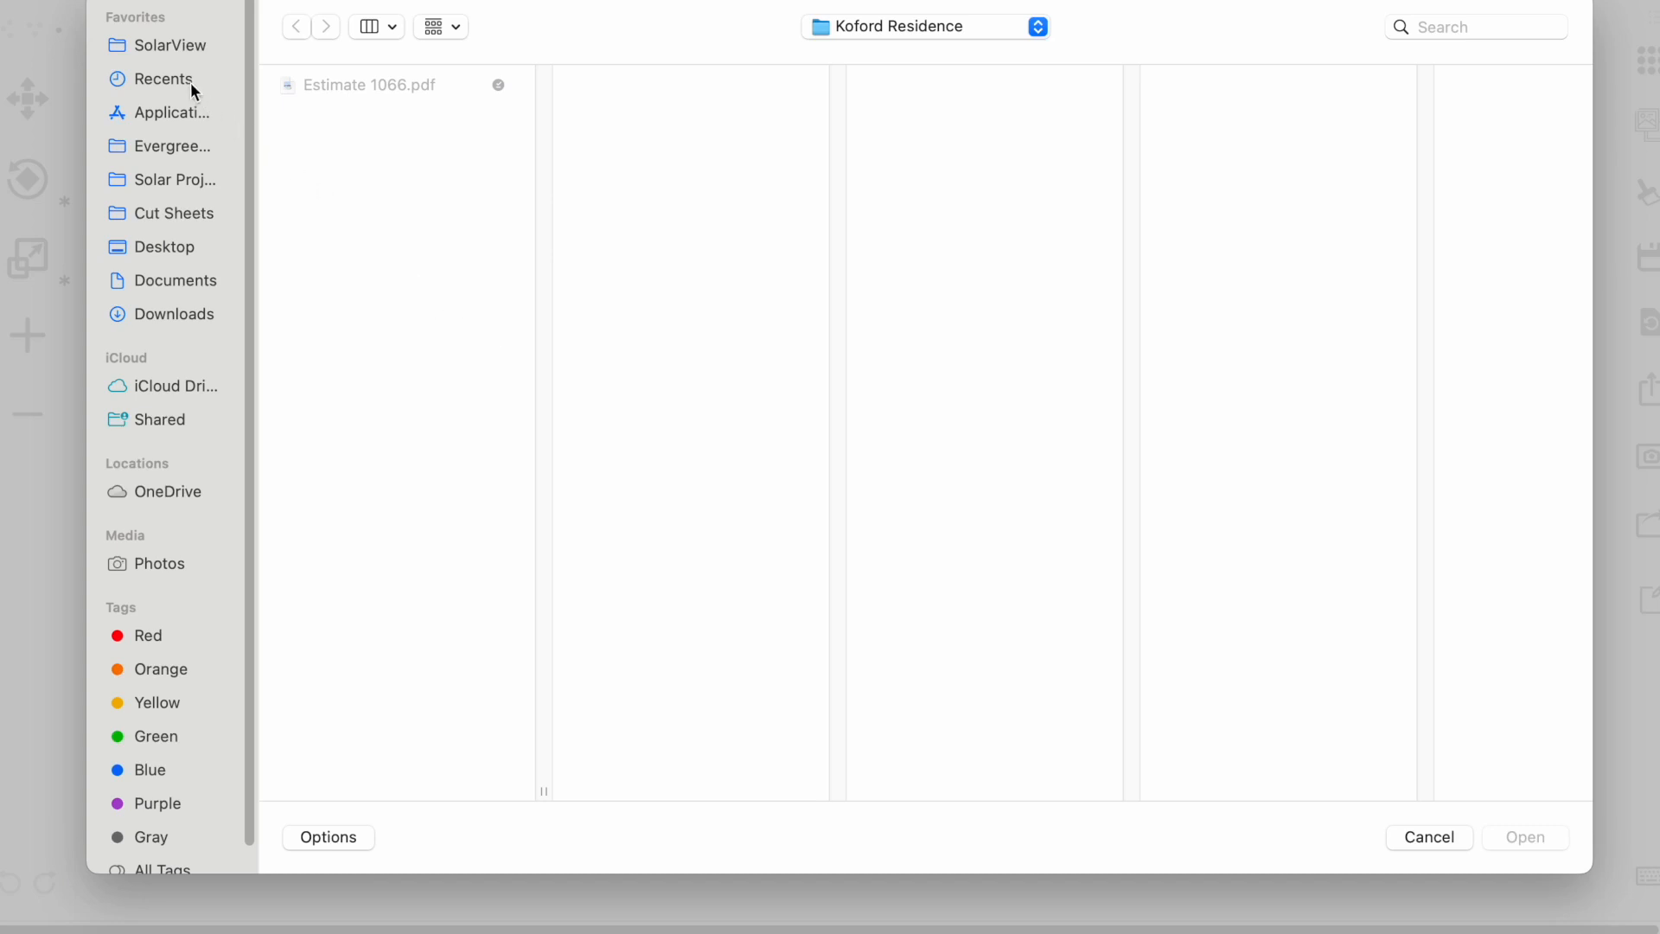
Step: Load Dicus.JPG from the SolarView folder as the background photo and indicate that it contains an electrical meter
click(158, 47)
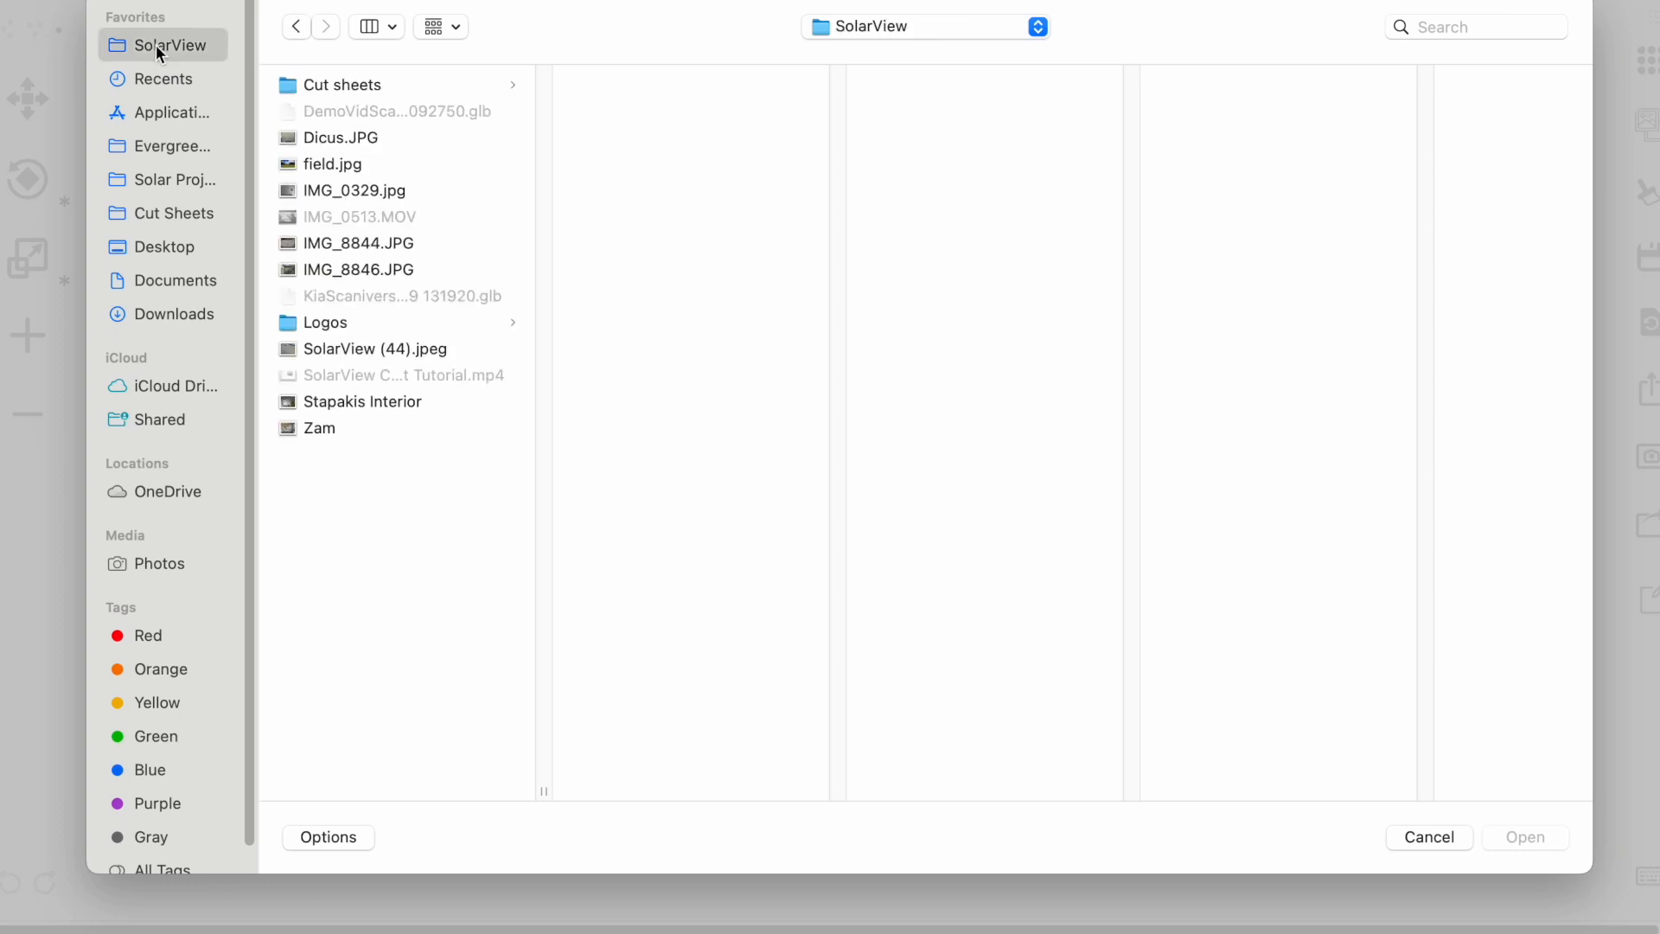
click(330, 141)
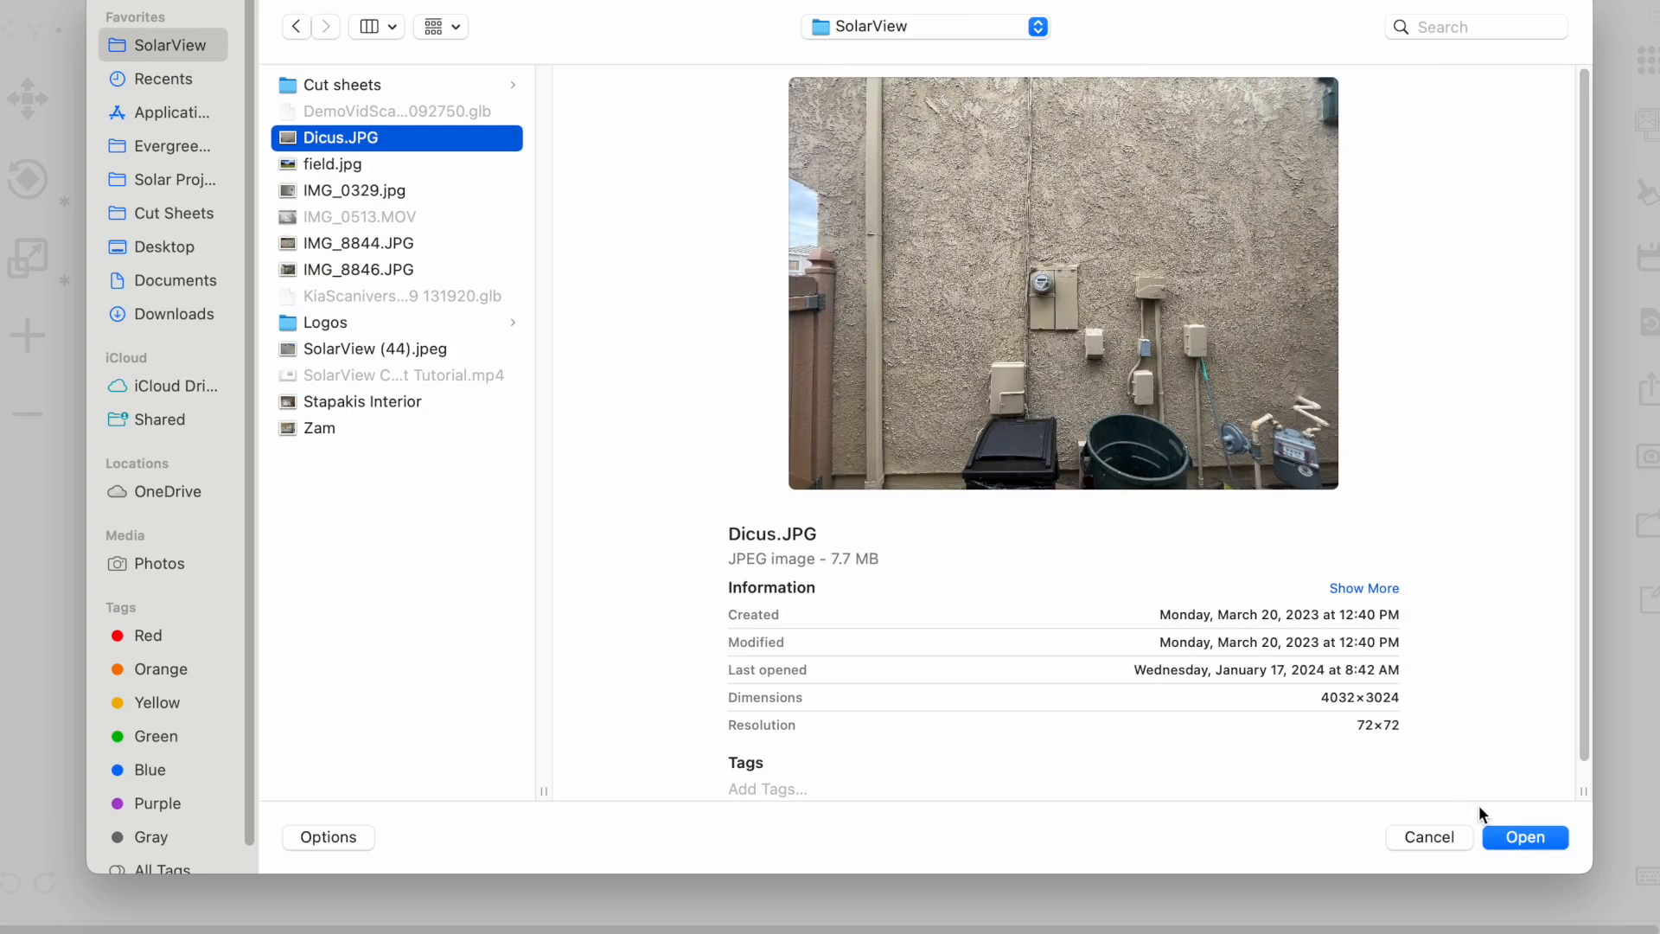
click(1515, 839)
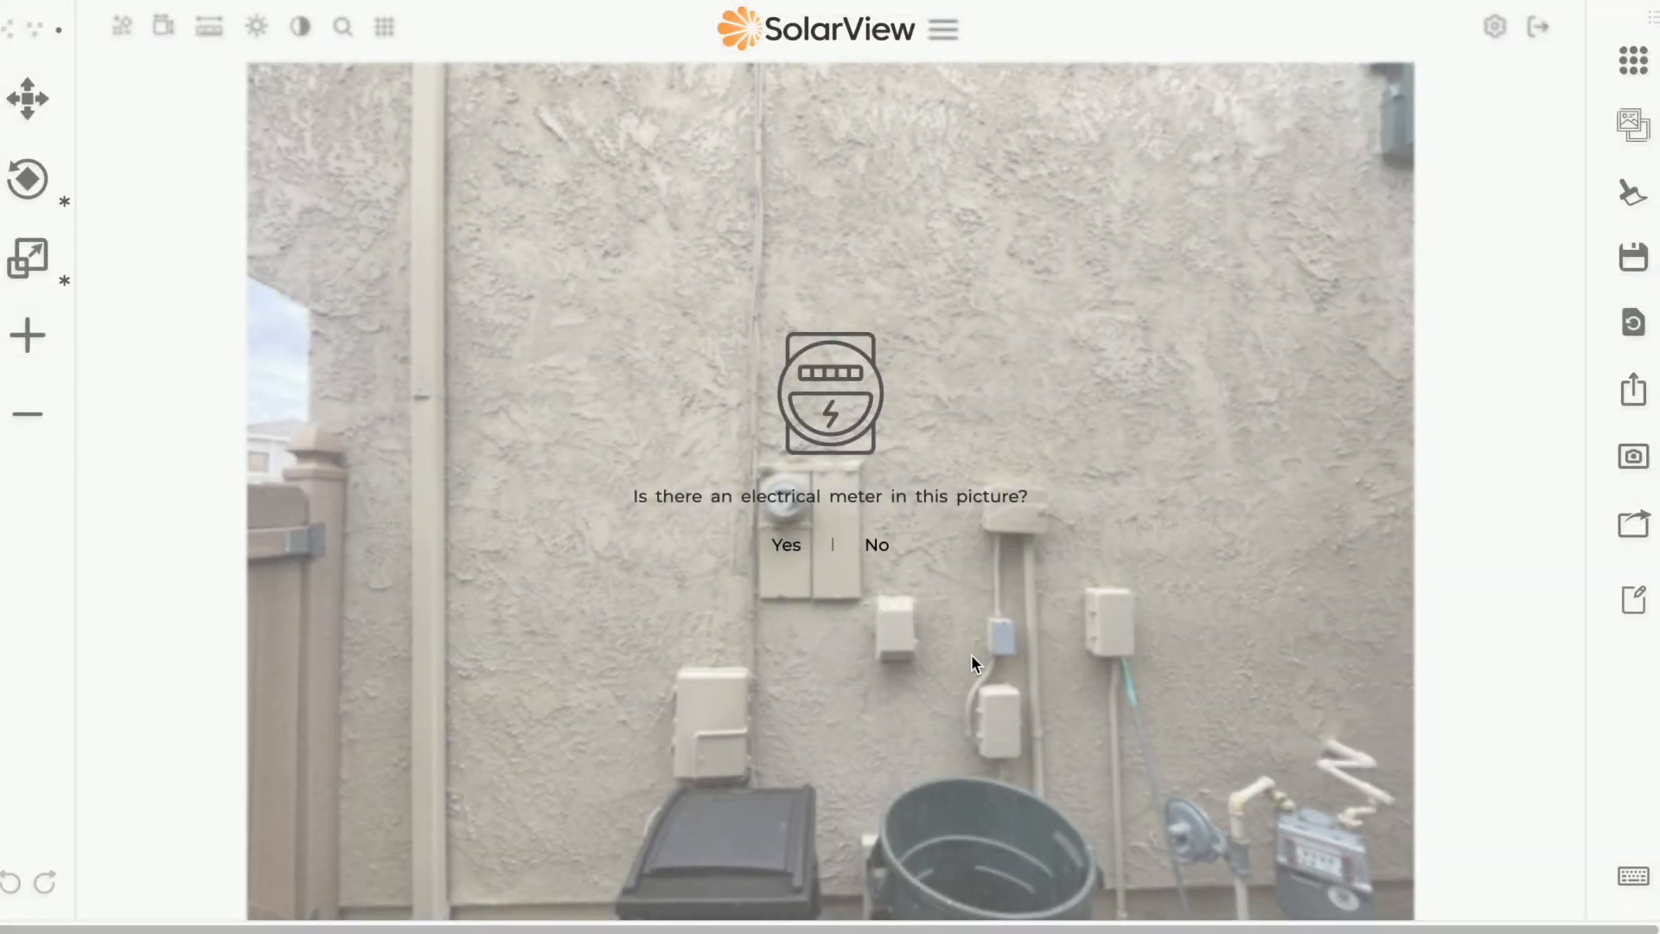
click(786, 554)
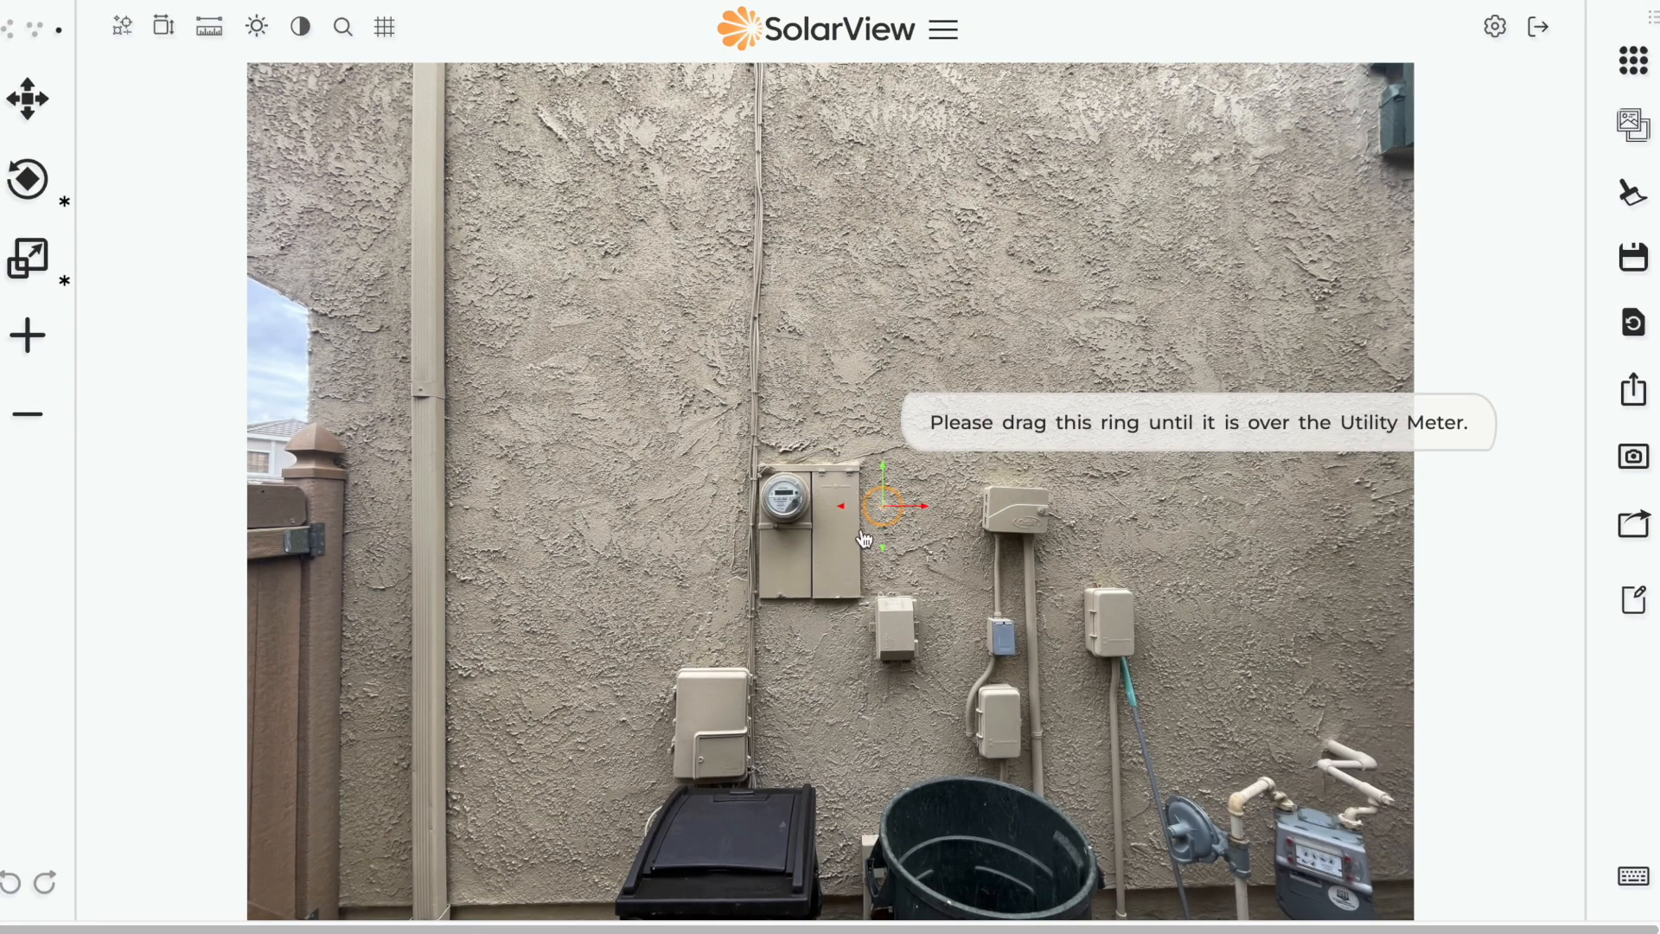
Step: Centre the calibration ring over the utility meter on the wall and match its size to the meter
drag(902, 514, 779, 493)
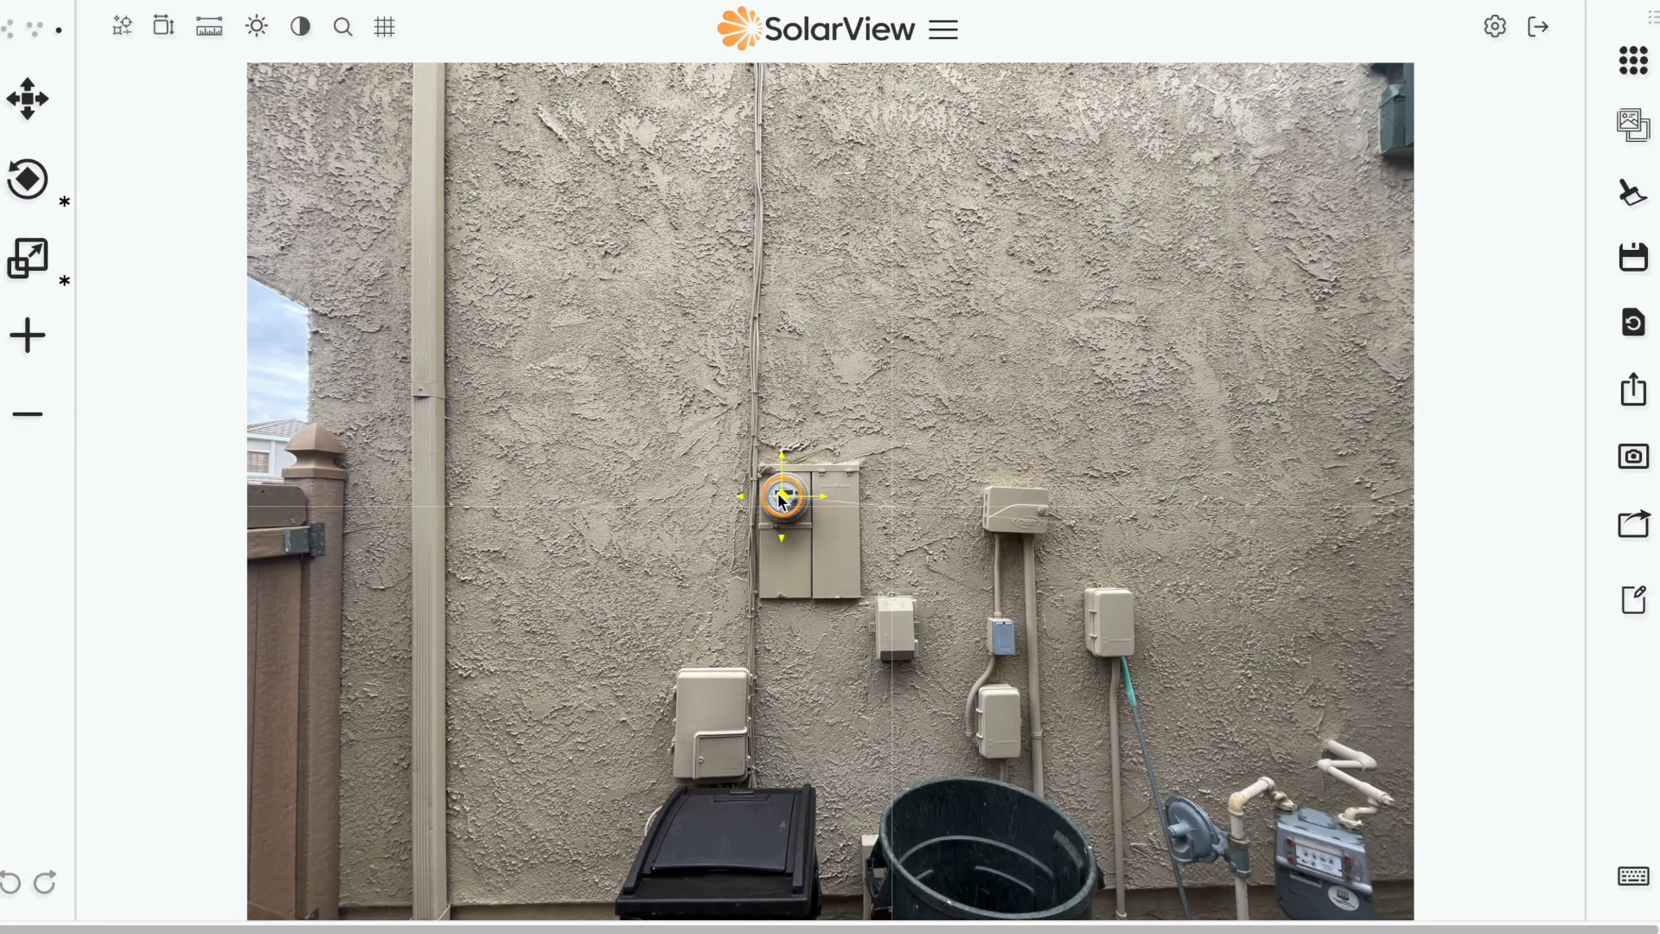
click(823, 496)
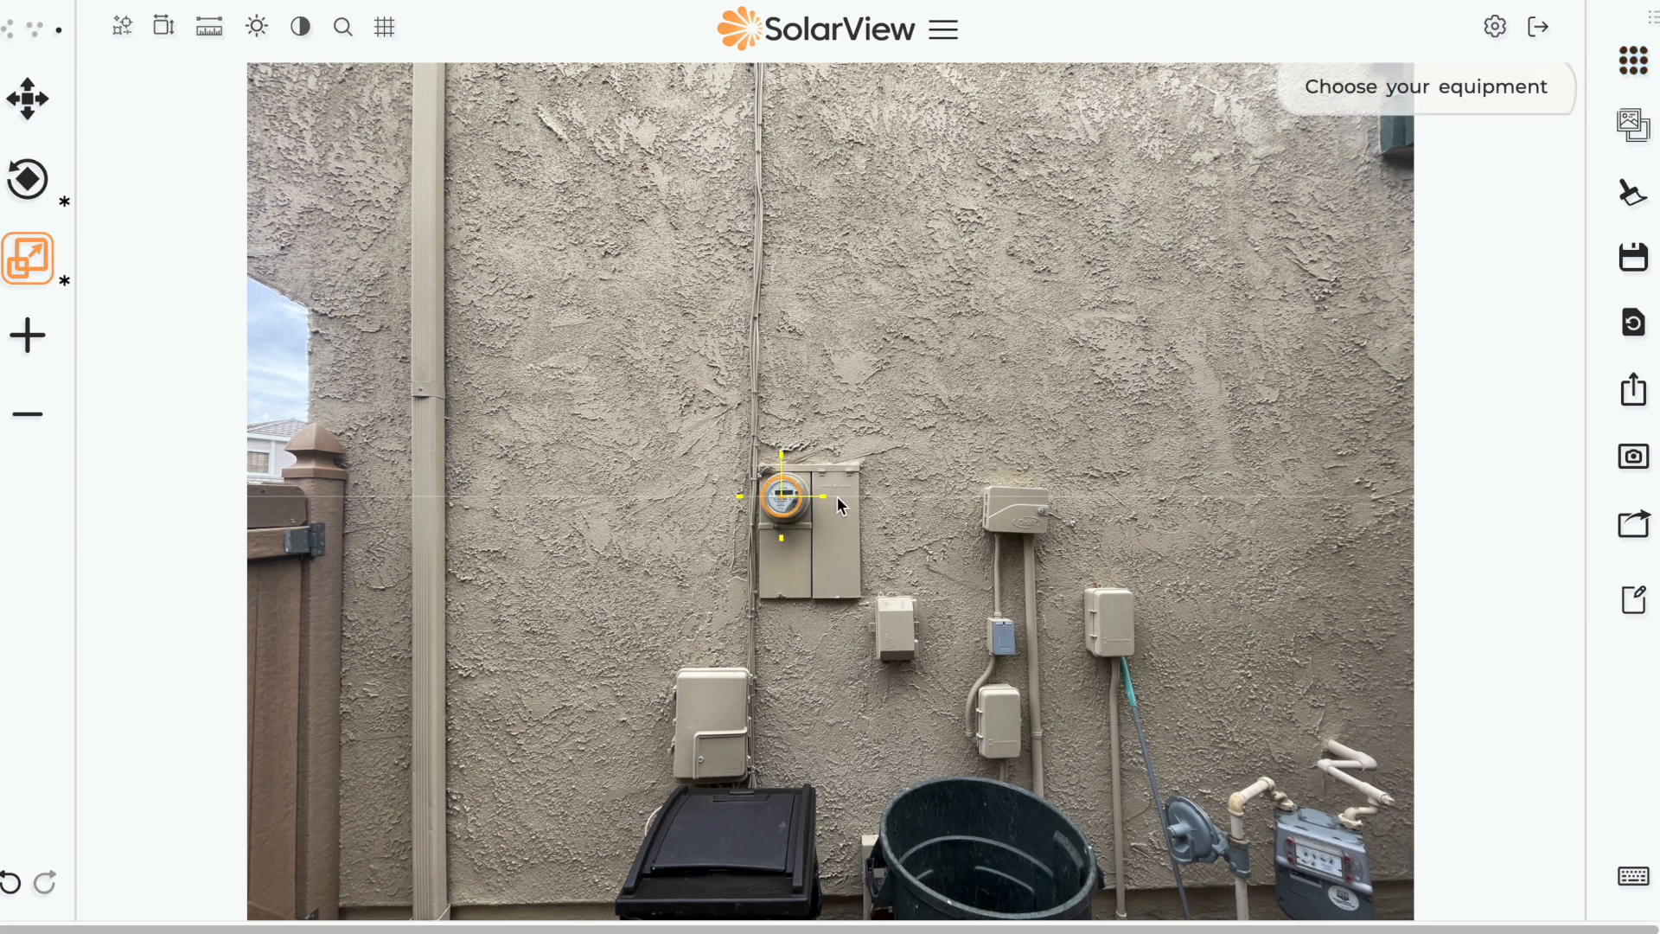
key(w)
drag(780, 493, 783, 493)
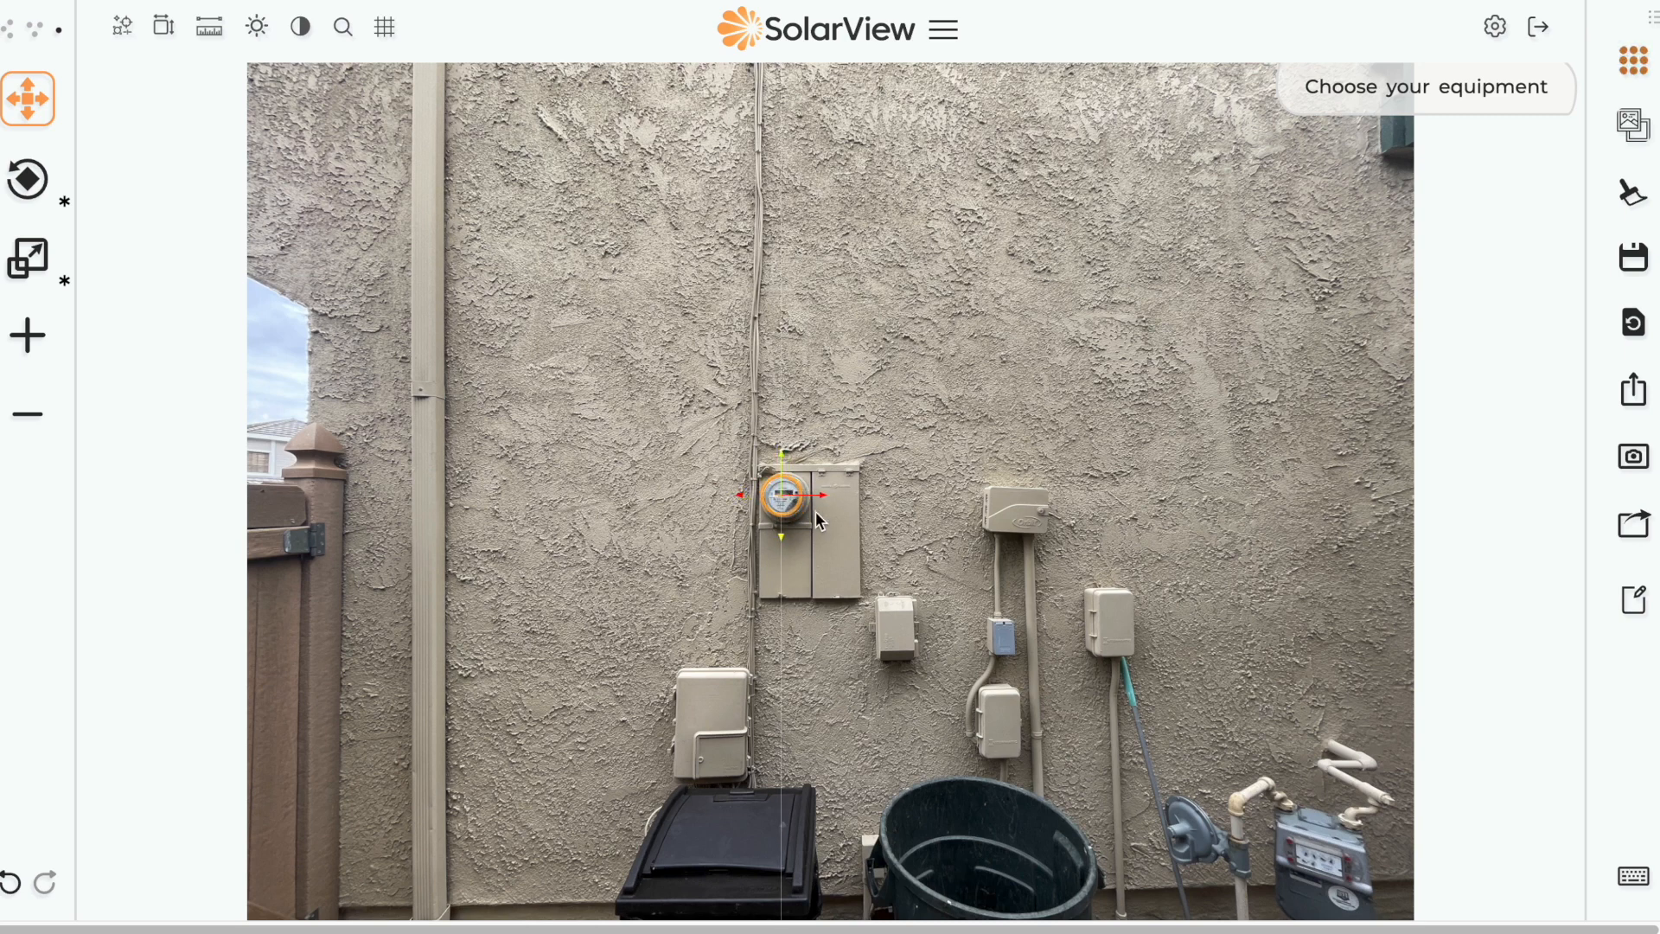
Step: Add an Enphase Combiner from the equipment library and move it onto the wall beside the utility meter
click(1634, 60)
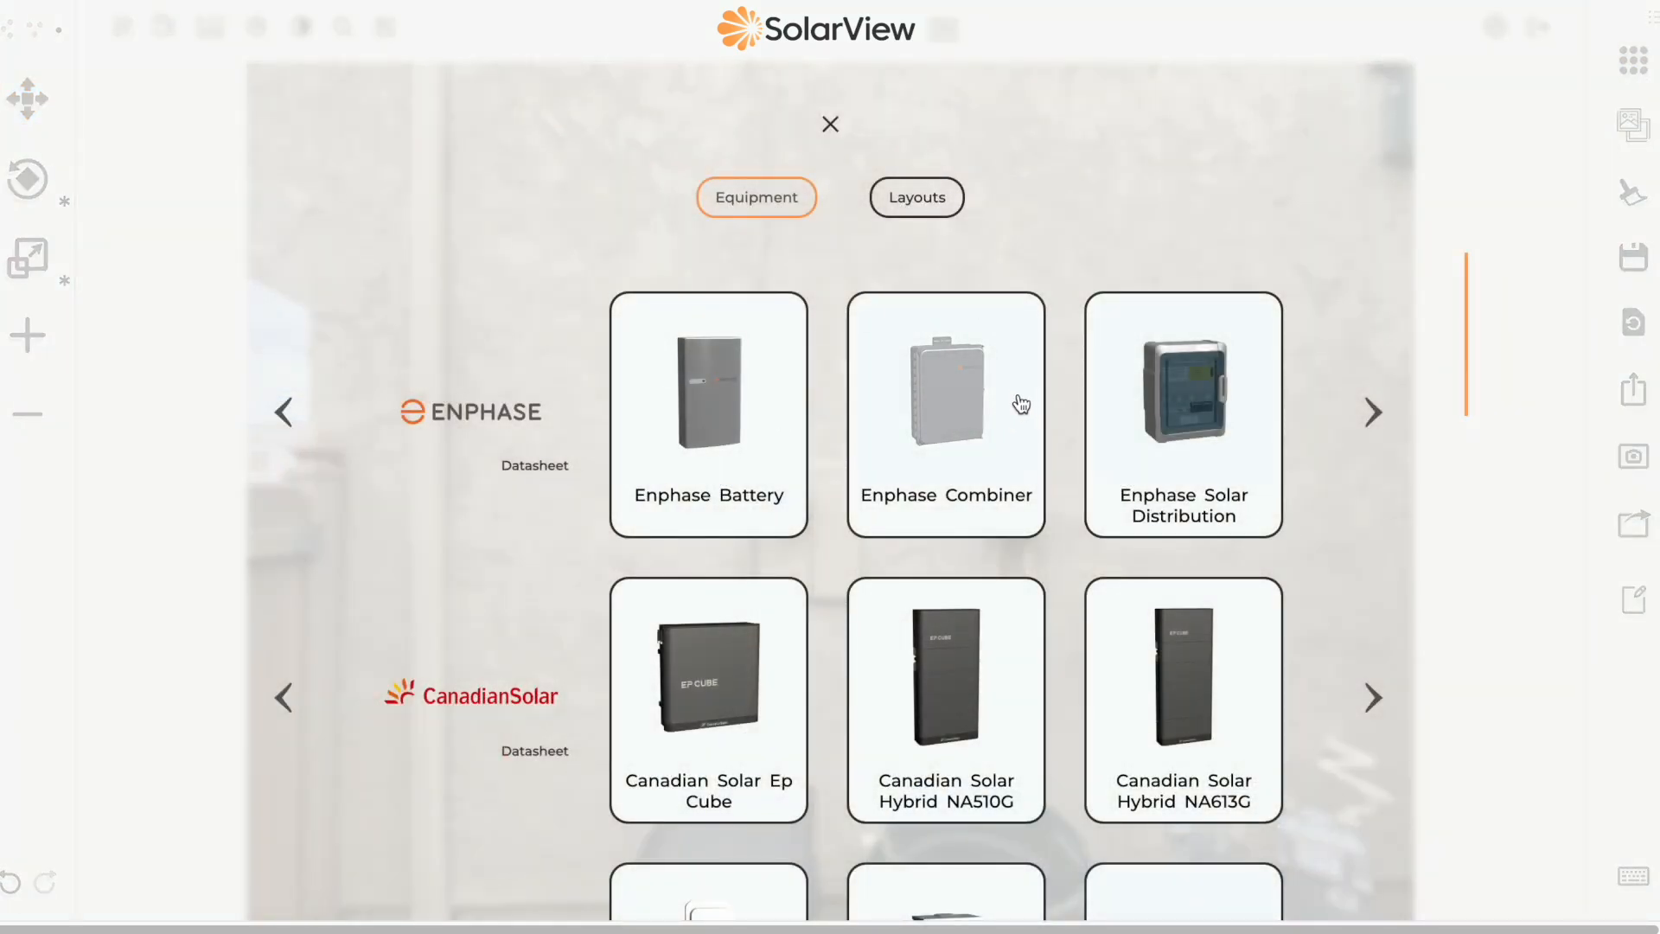
click(1020, 405)
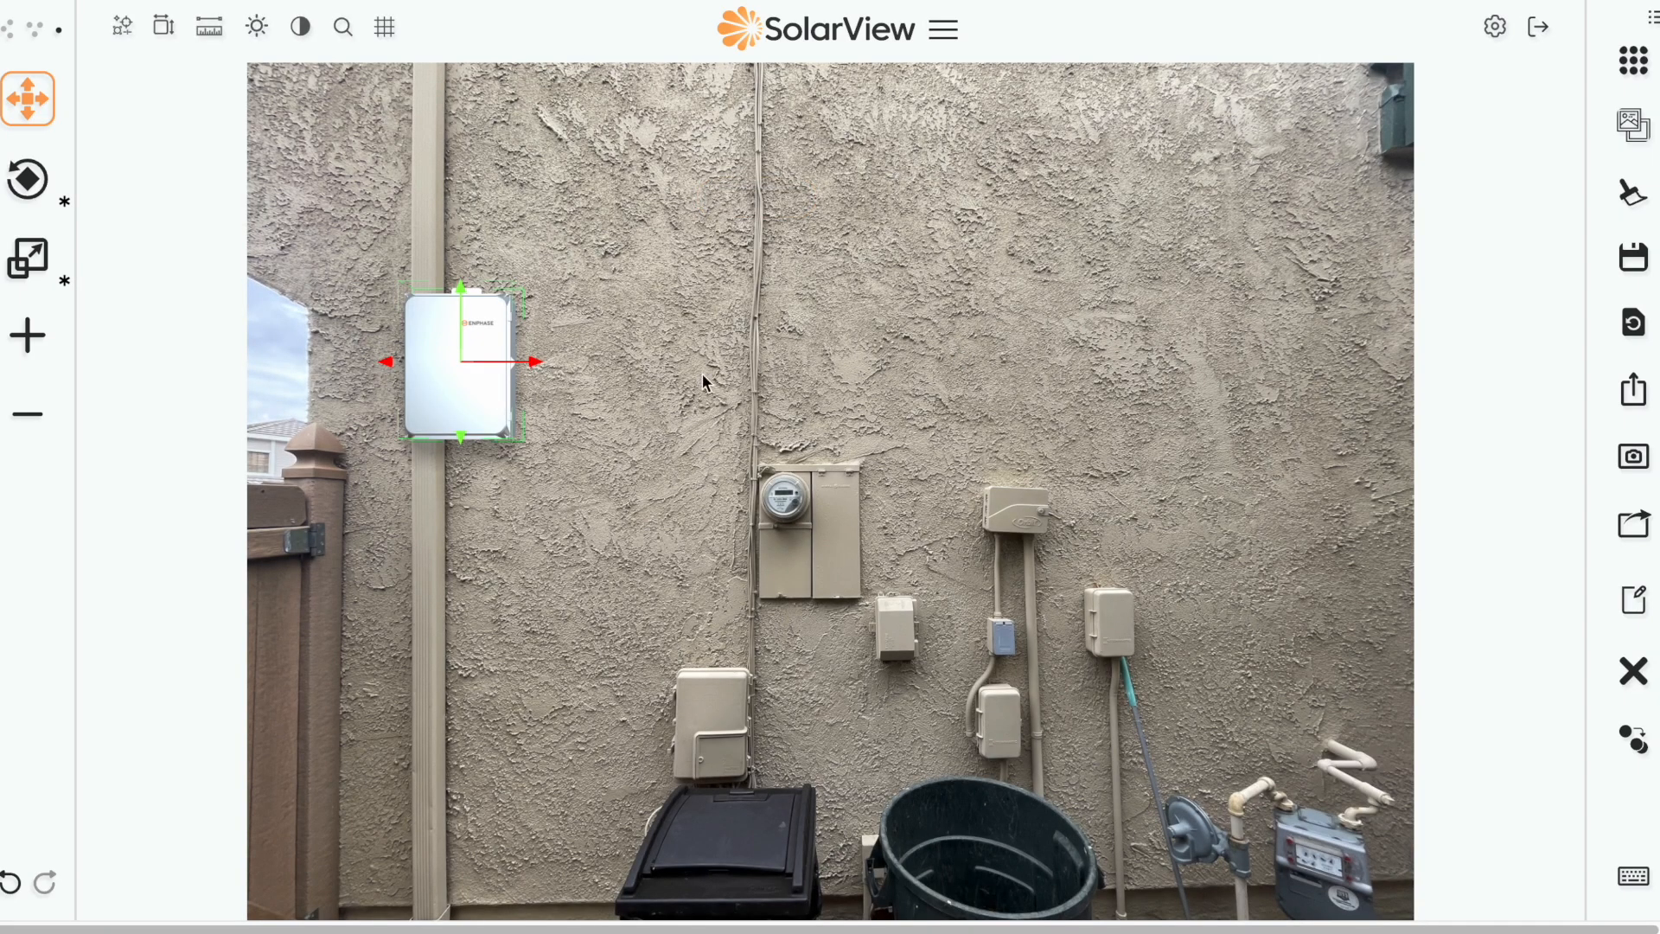
mouse_move(452, 356)
mouse_down()
mouse_move(657, 478)
mouse_move(651, 545)
mouse_move(651, 526)
mouse_move(548, 515)
mouse_move(619, 520)
mouse_up()
key(r)
key(w)
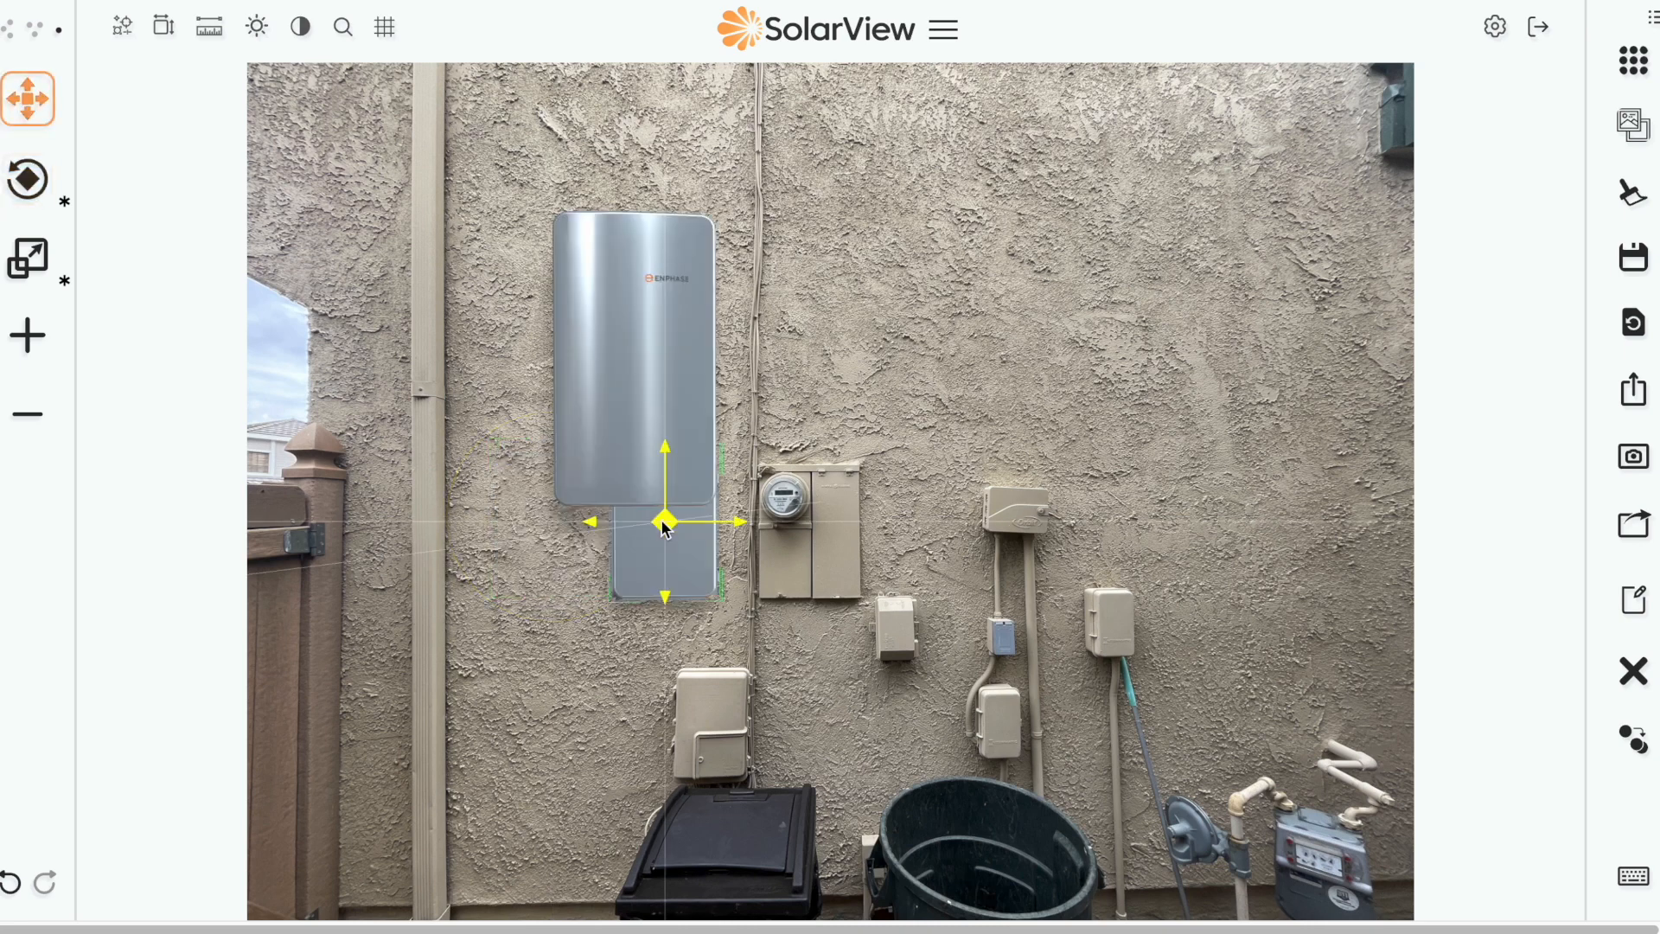
Step: Place the larger Enphase unit at the far side of the combiner from the meter and nudge the combiner closer to the meter
click(612, 334)
drag(637, 360, 527, 437)
drag(670, 550, 682, 552)
click(530, 448)
drag(530, 448, 540, 483)
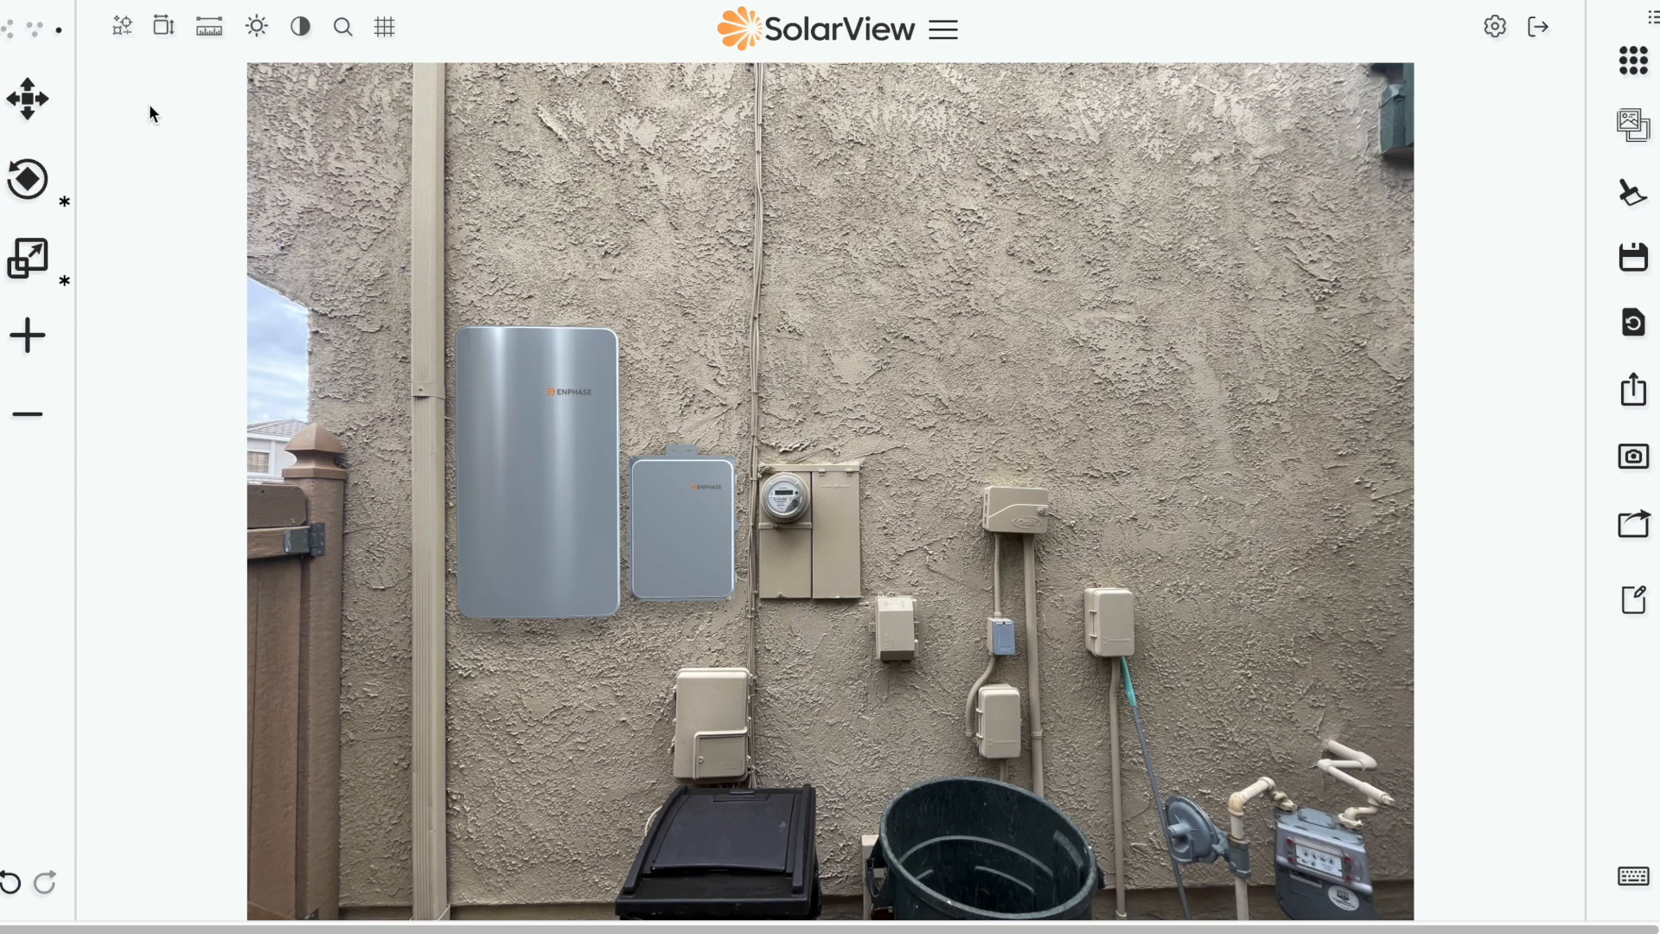
Step: Bring back the calibration ring and fine-tune its size against the utility meter
click(124, 32)
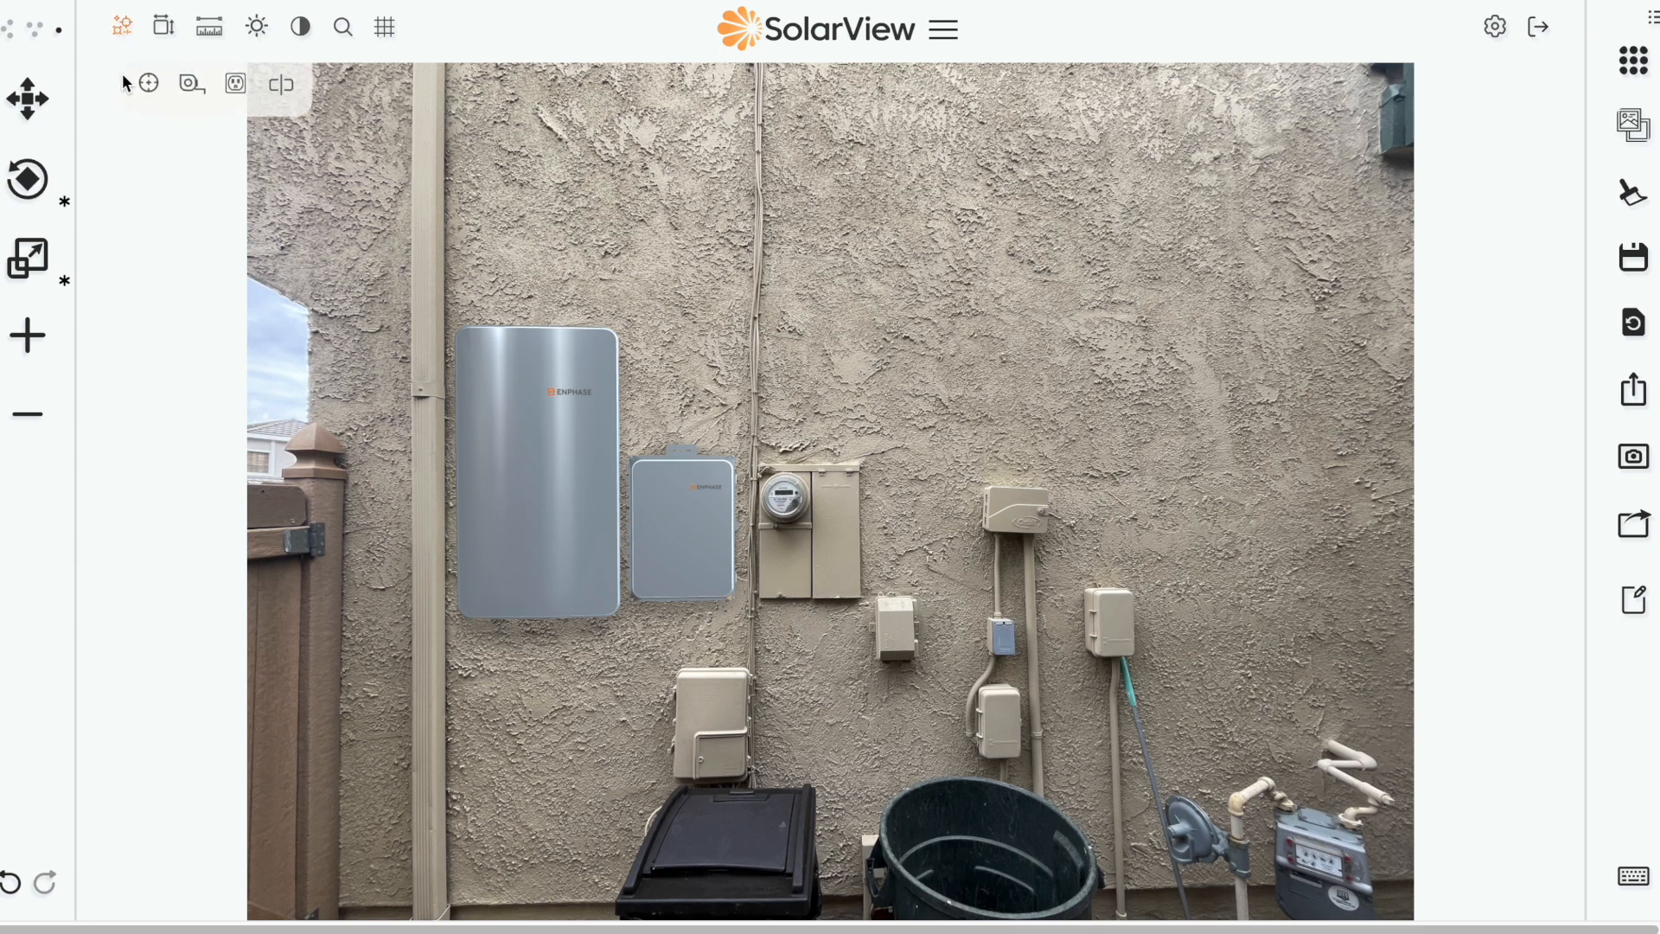
key(s)
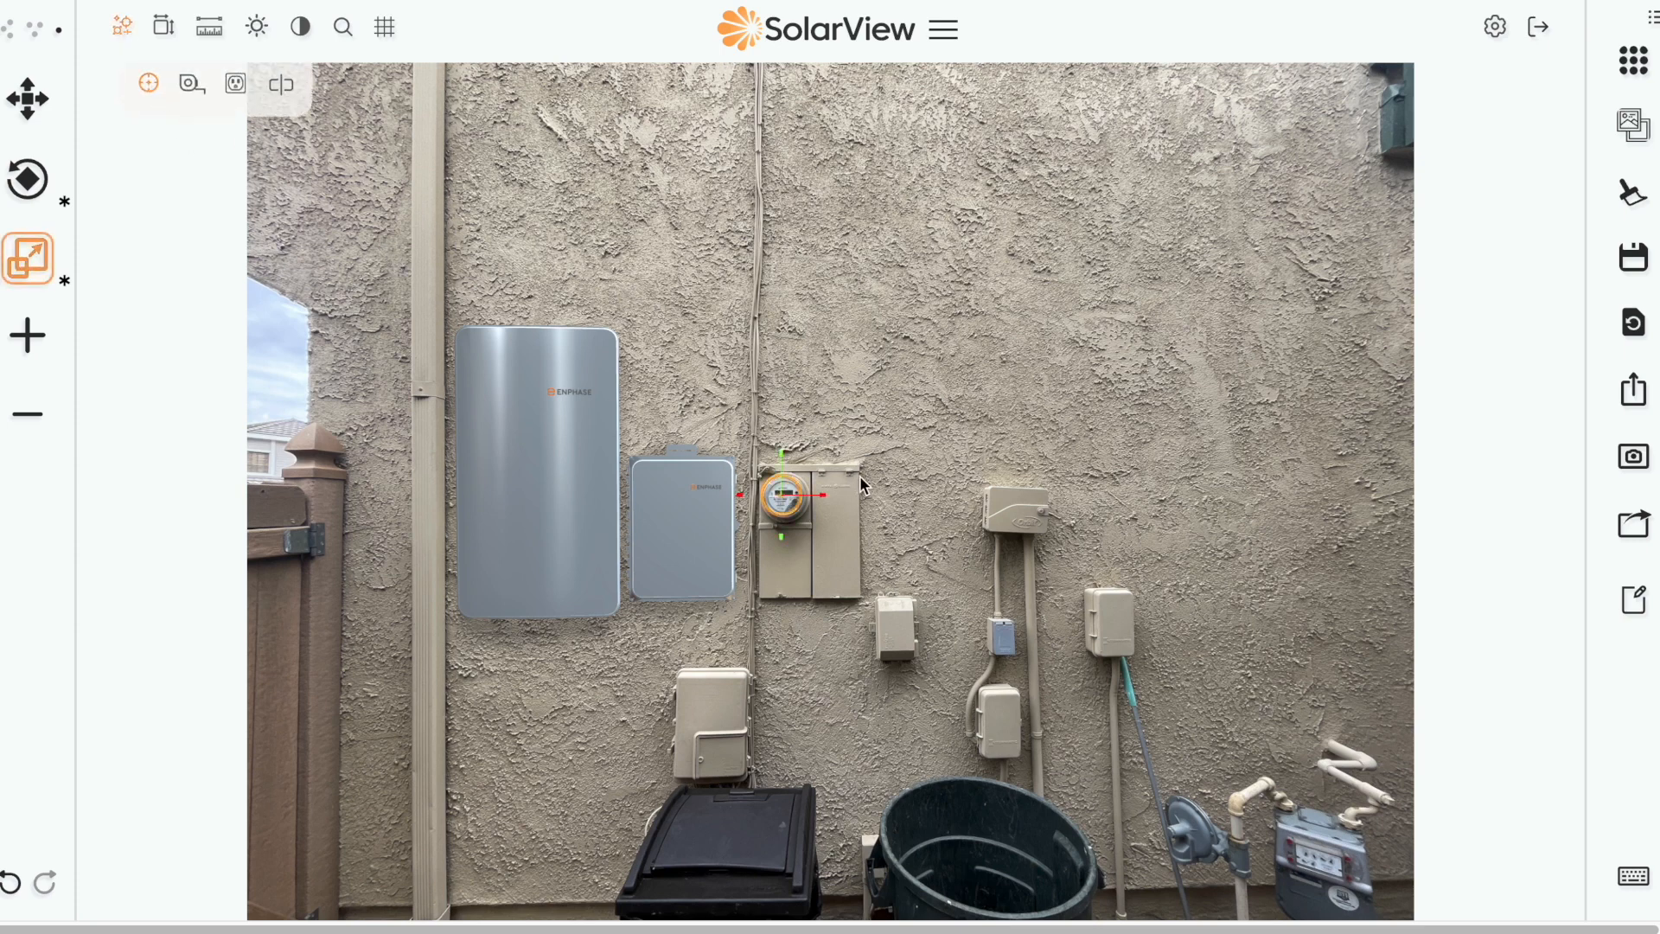
mouse_move(823, 492)
mouse_down()
mouse_move(930, 494)
mouse_move(739, 502)
mouse_move(962, 497)
mouse_move(782, 509)
mouse_move(815, 517)
mouse_up()
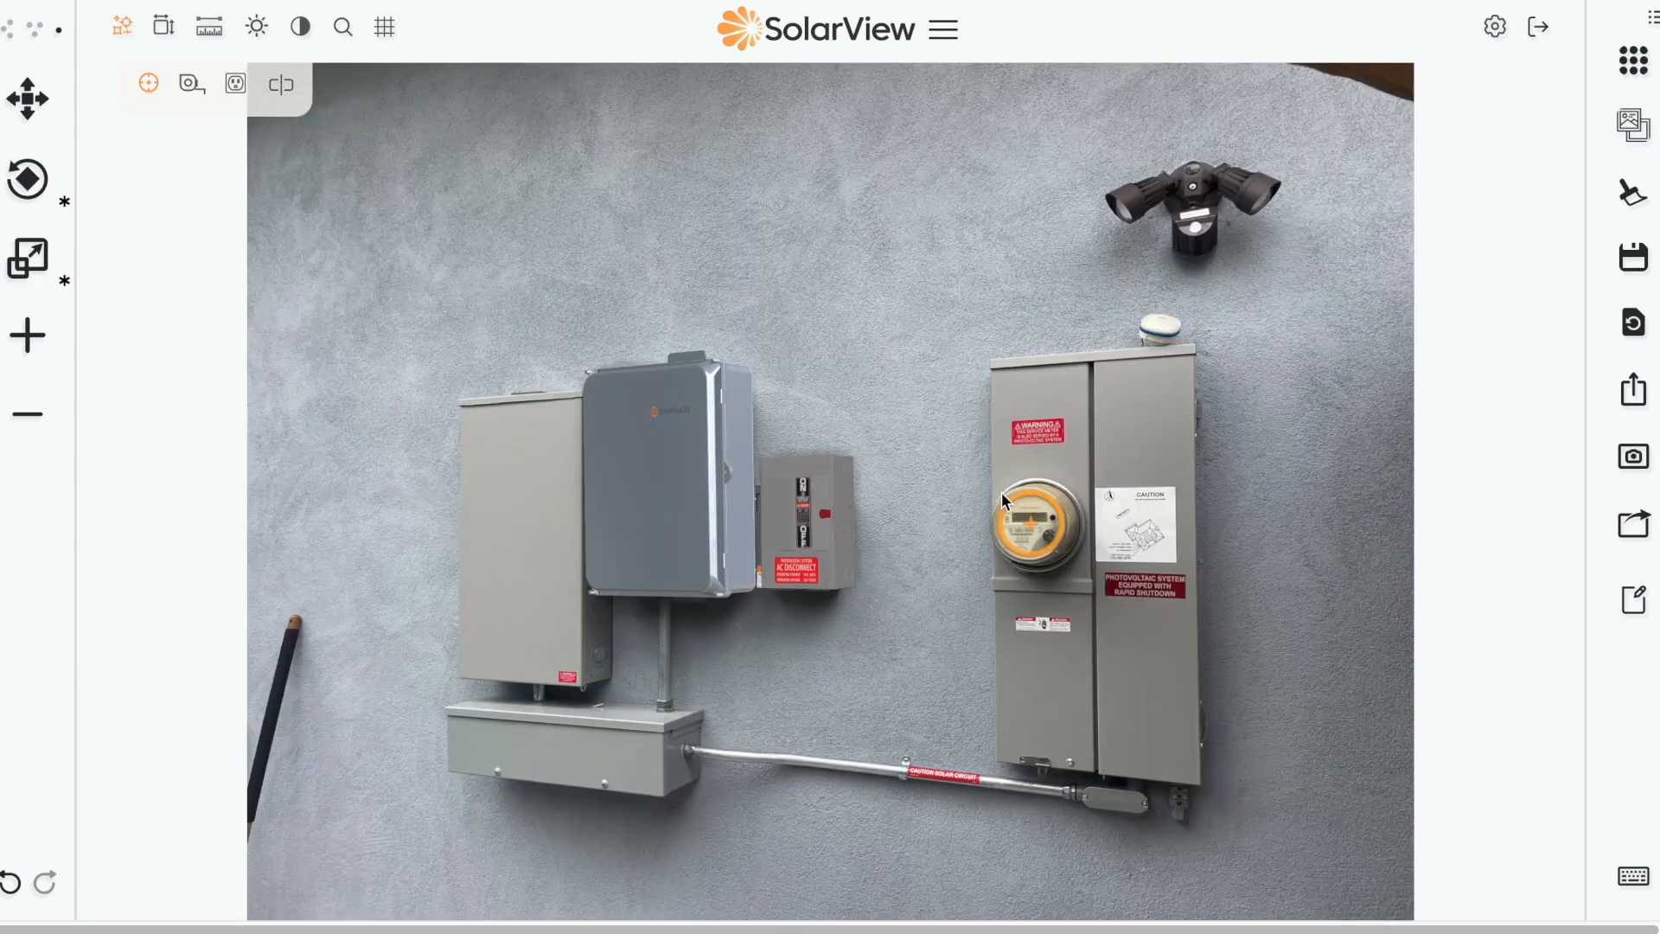
Step: Shift the combiner slightly toward the tall grey box and readjust the calibration ring over the meter
click(801, 509)
click(656, 490)
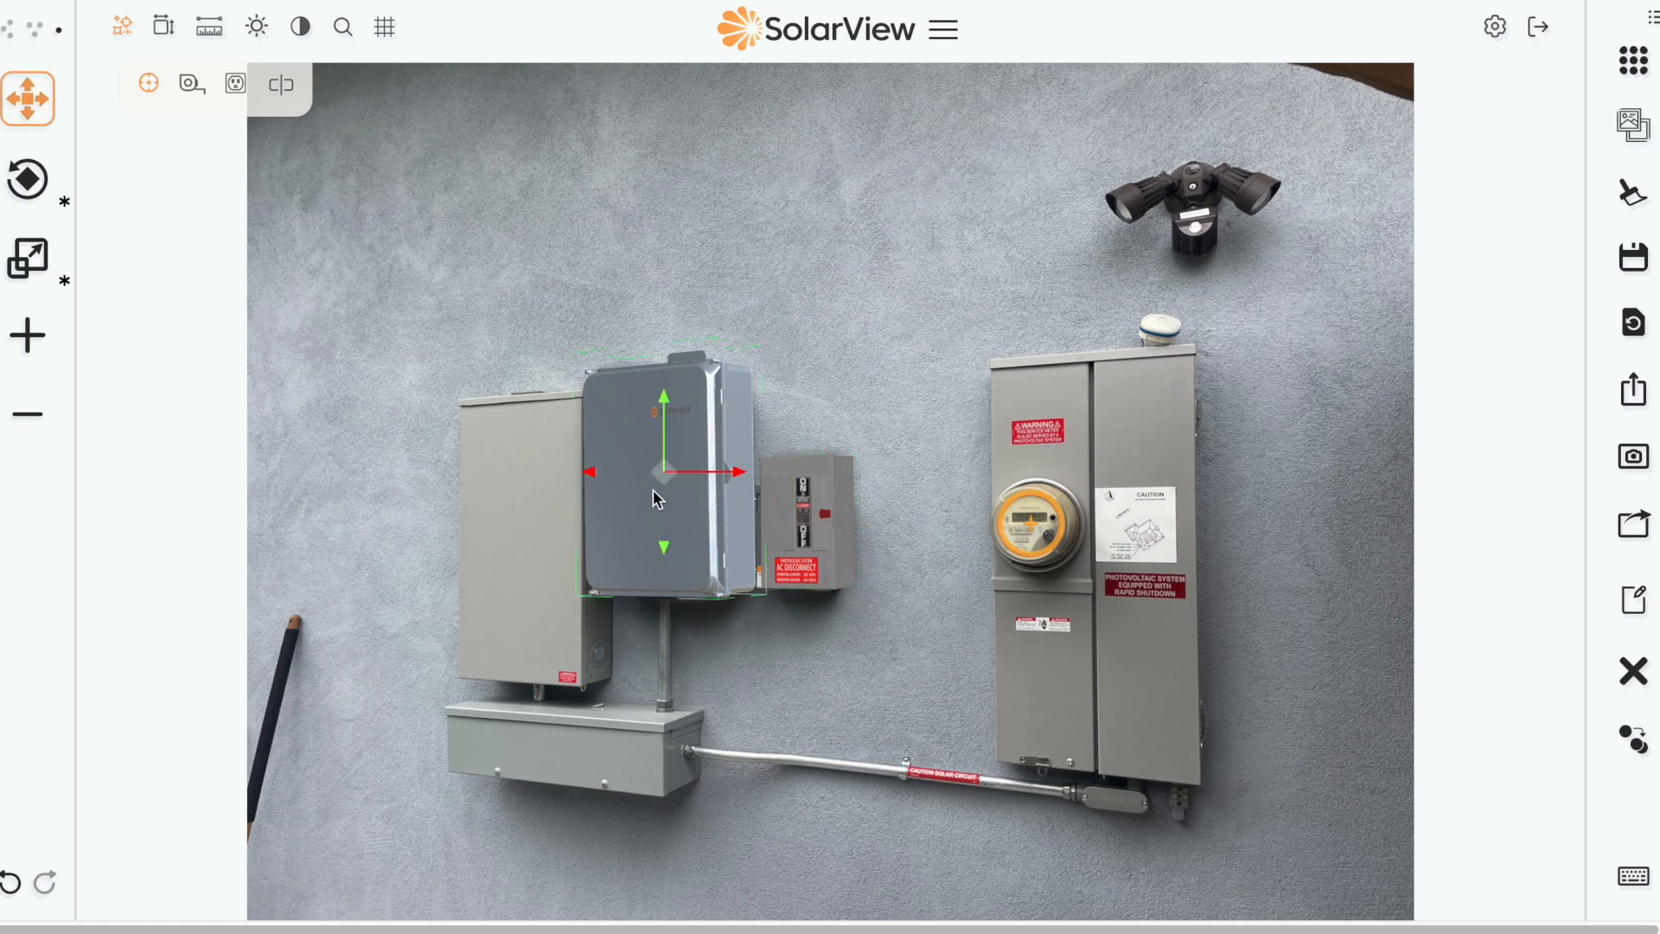
mouse_move(666, 475)
mouse_down()
mouse_move(911, 474)
mouse_move(760, 475)
mouse_move(615, 508)
mouse_move(659, 475)
mouse_up()
click(1061, 526)
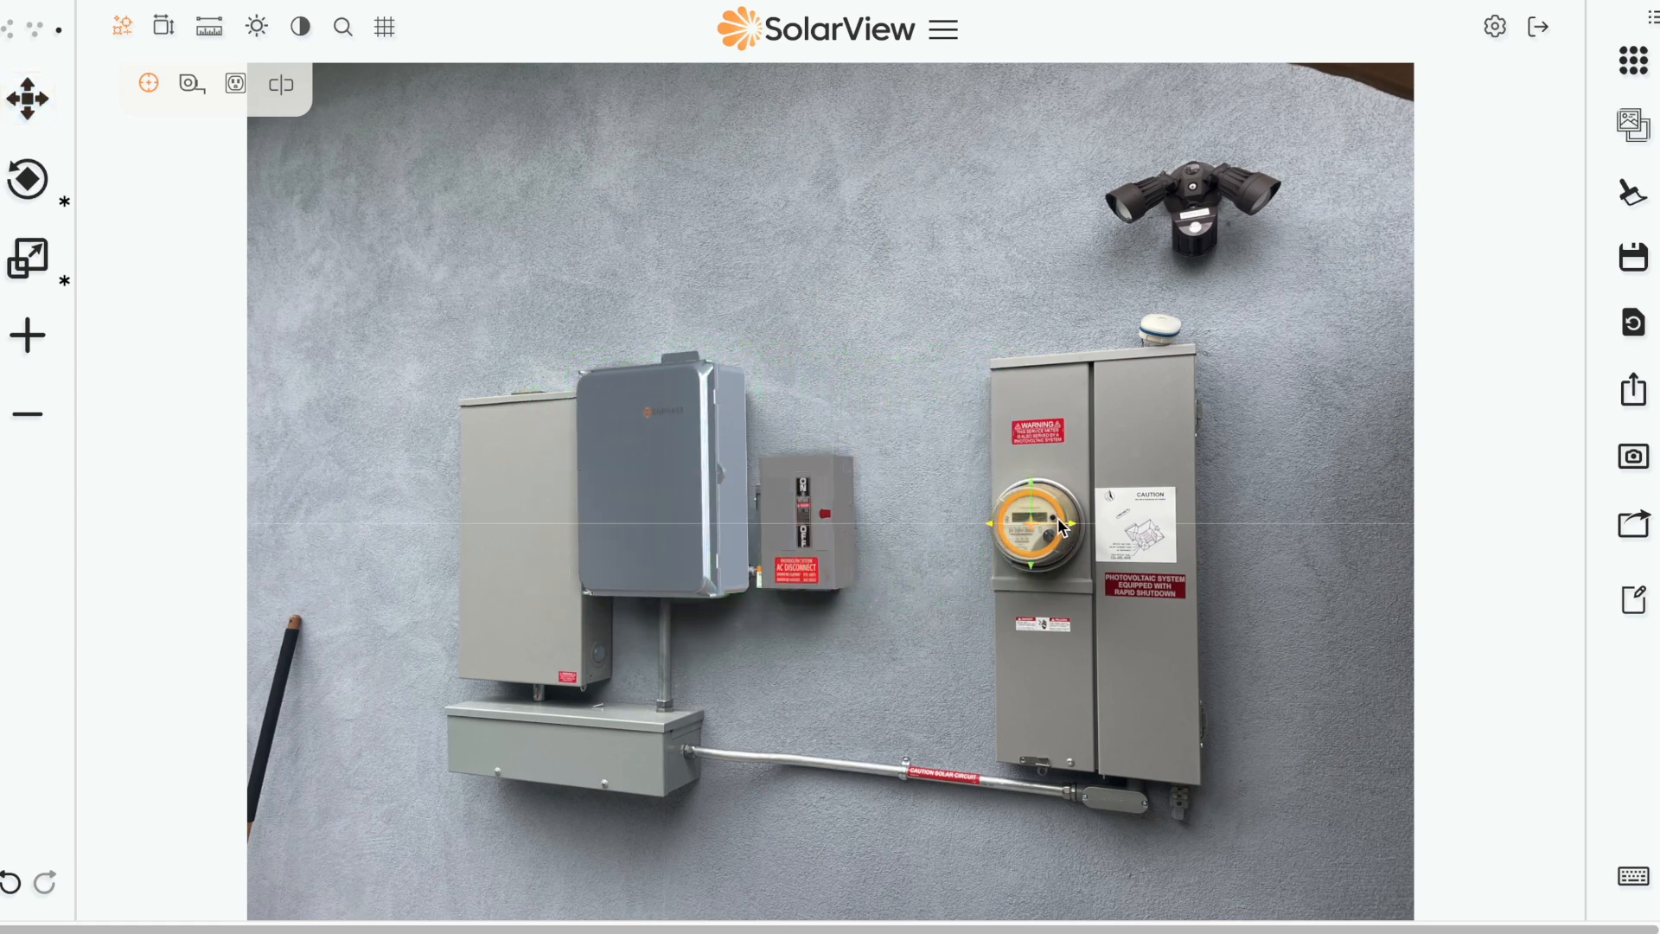
key(r)
drag(1072, 523, 739, 568)
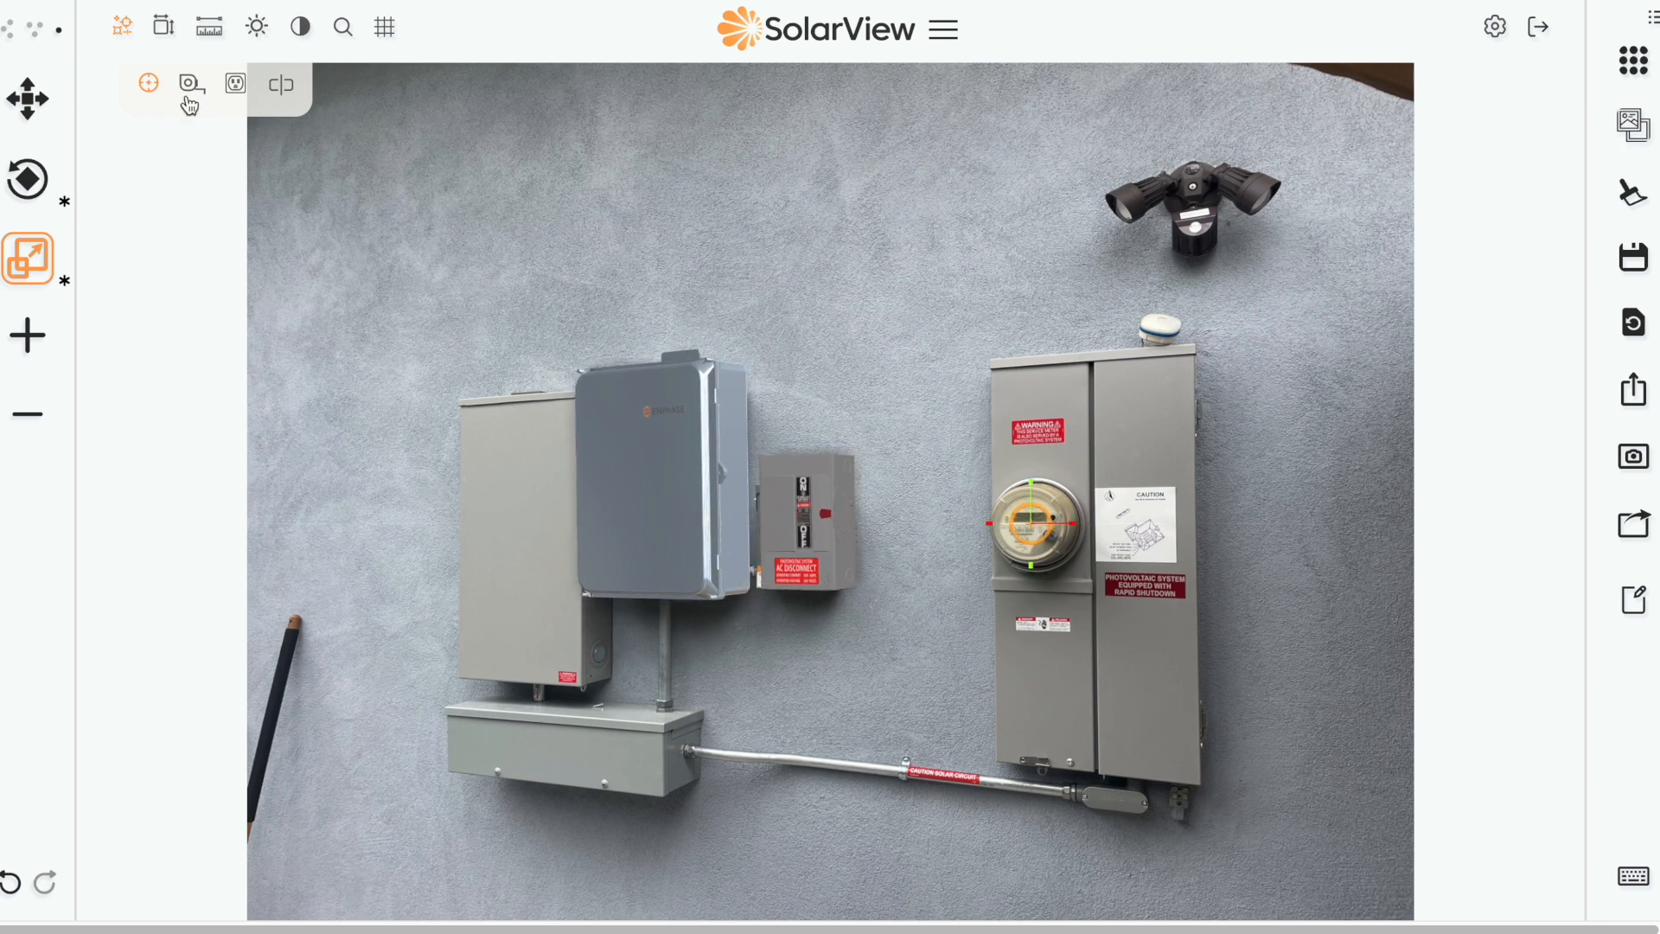
Step: Switch the scale reference from the meter ring to an electrical outlet and adjust its size
click(235, 85)
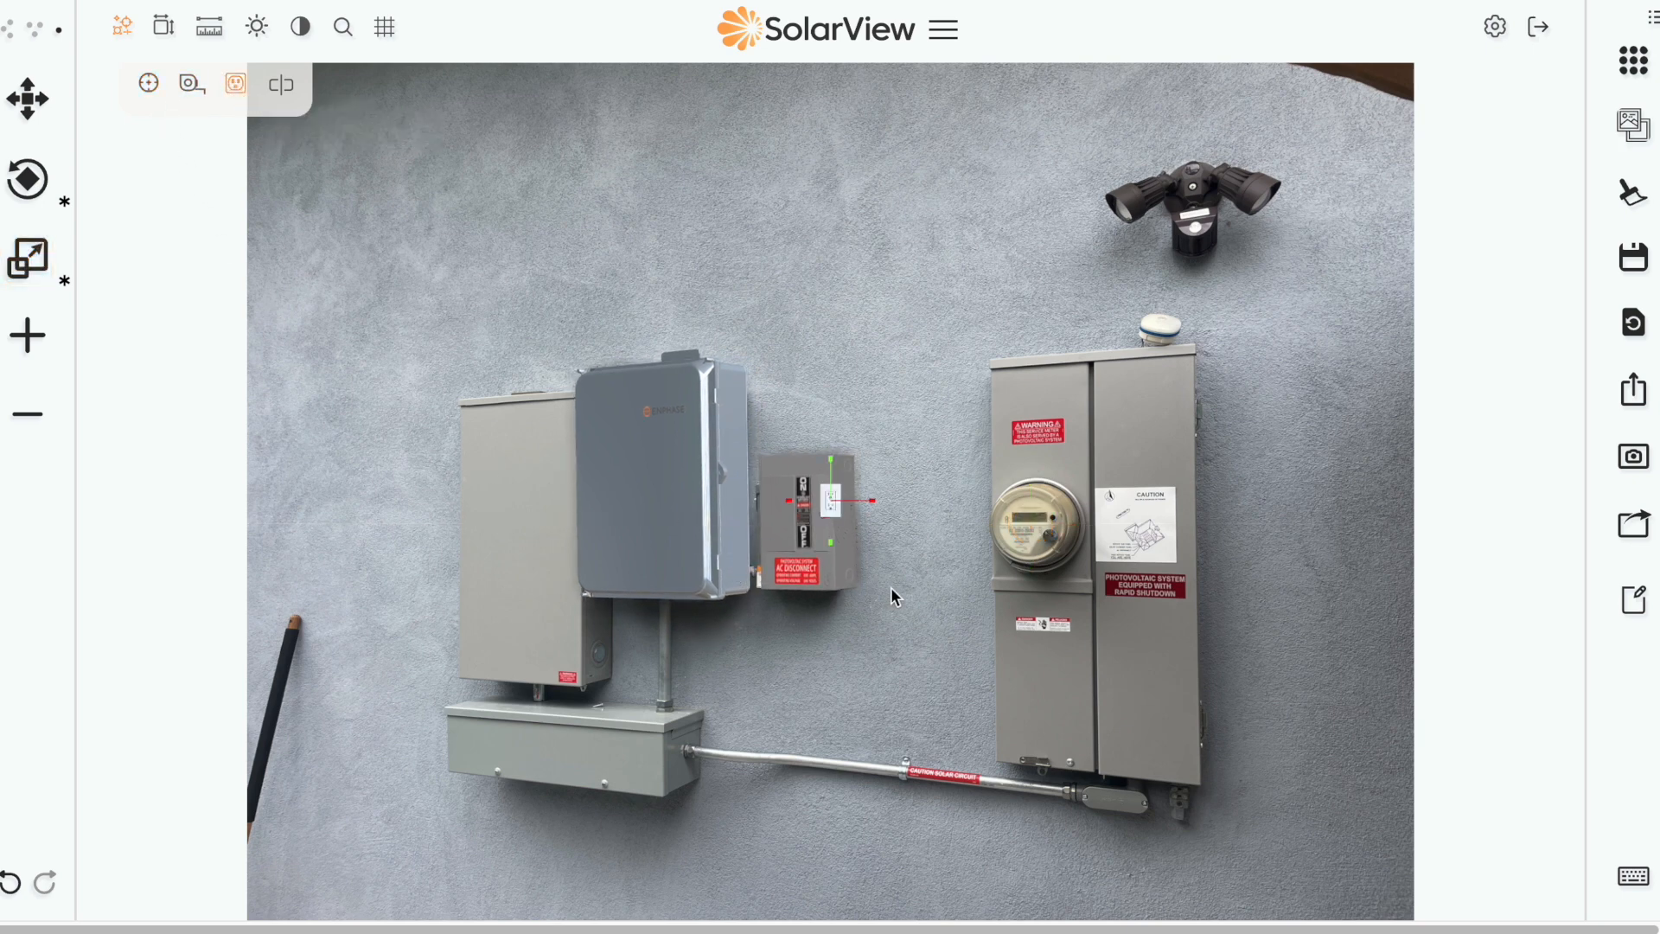
mouse_move(873, 499)
mouse_down()
mouse_move(938, 494)
mouse_move(942, 515)
mouse_move(557, 518)
mouse_move(878, 528)
mouse_move(858, 527)
mouse_up()
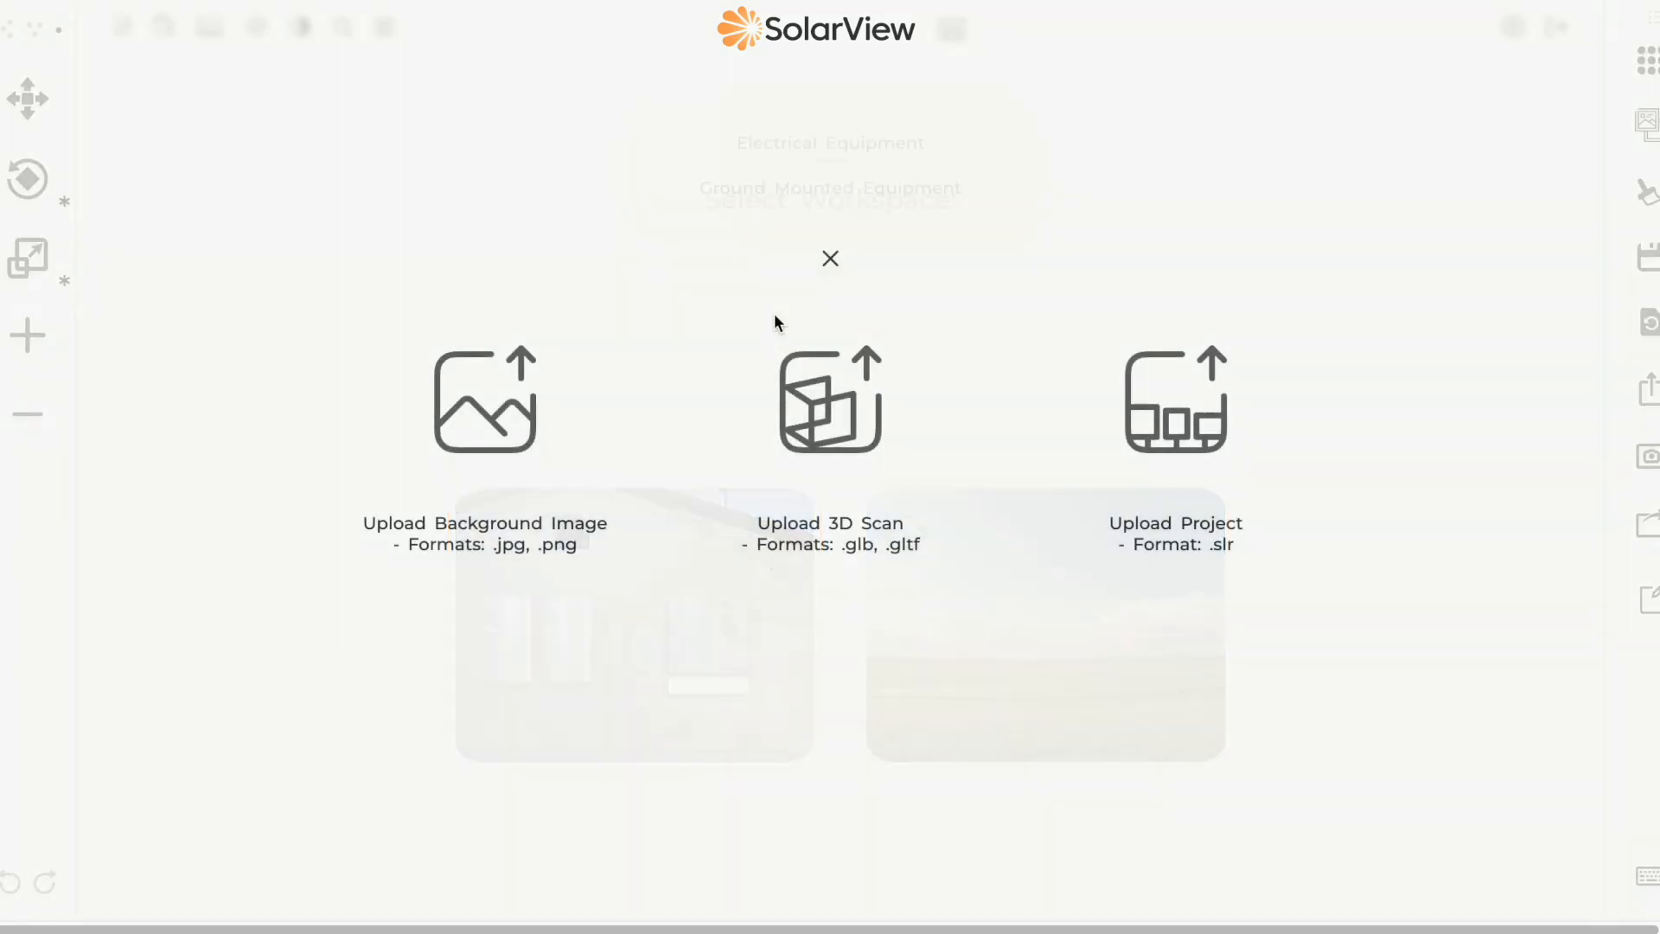
Step: Upload the unfinished garage interior photo as the background image and indicate that it contains no electrical meter
click(543, 395)
double_click(327, 269)
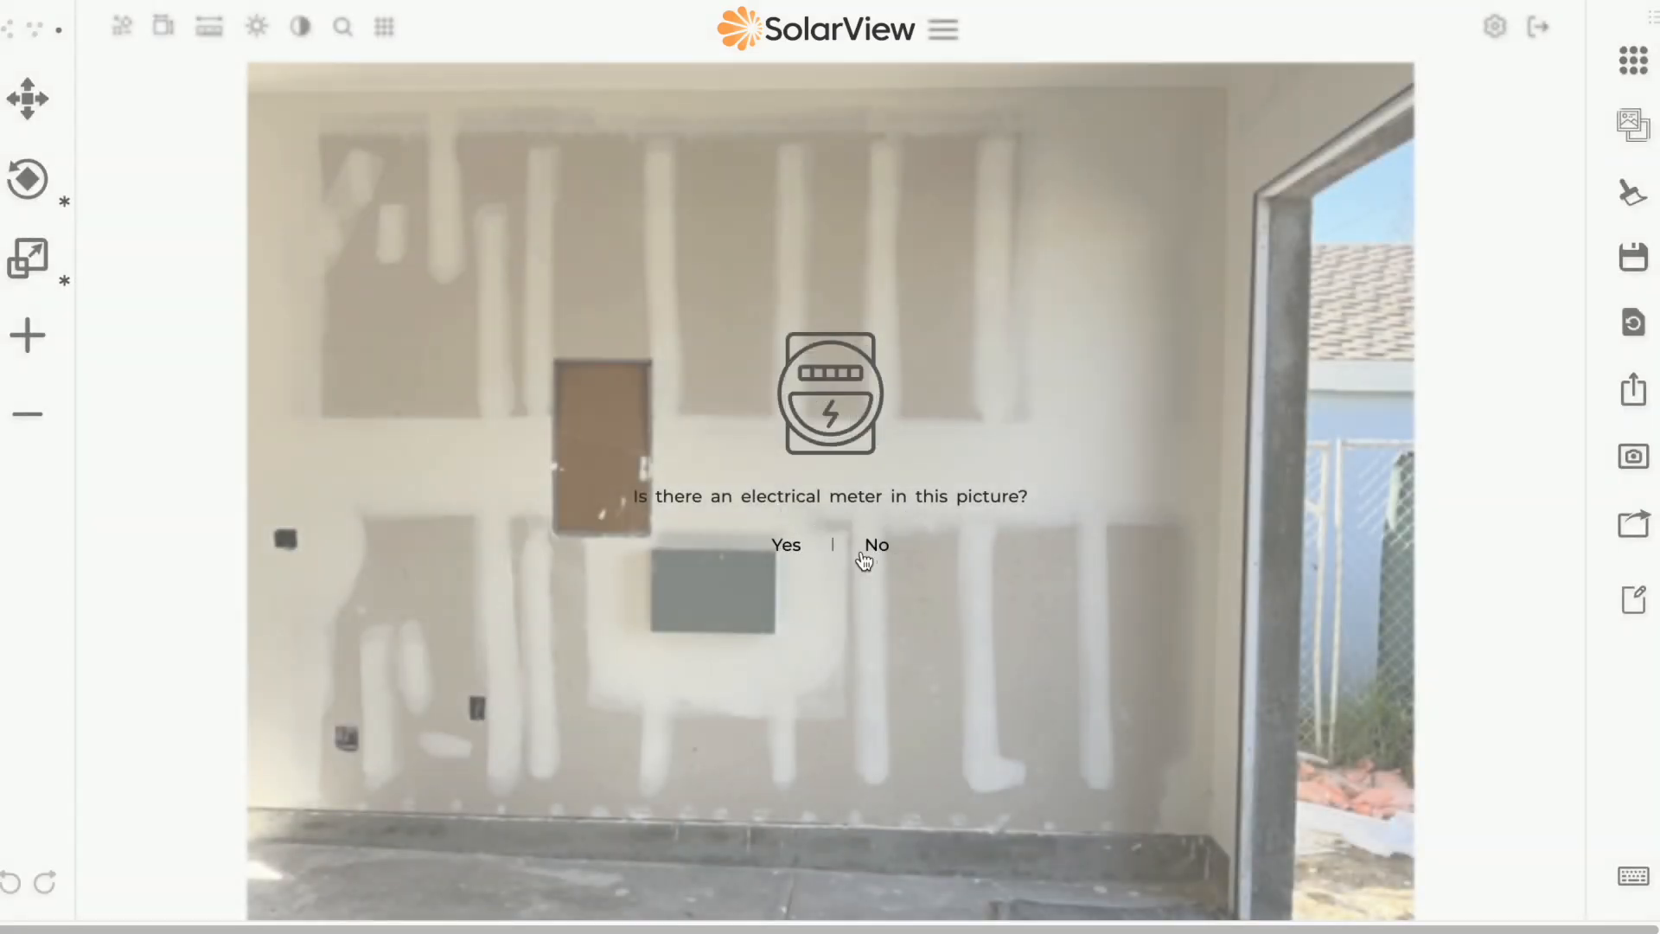
click(871, 553)
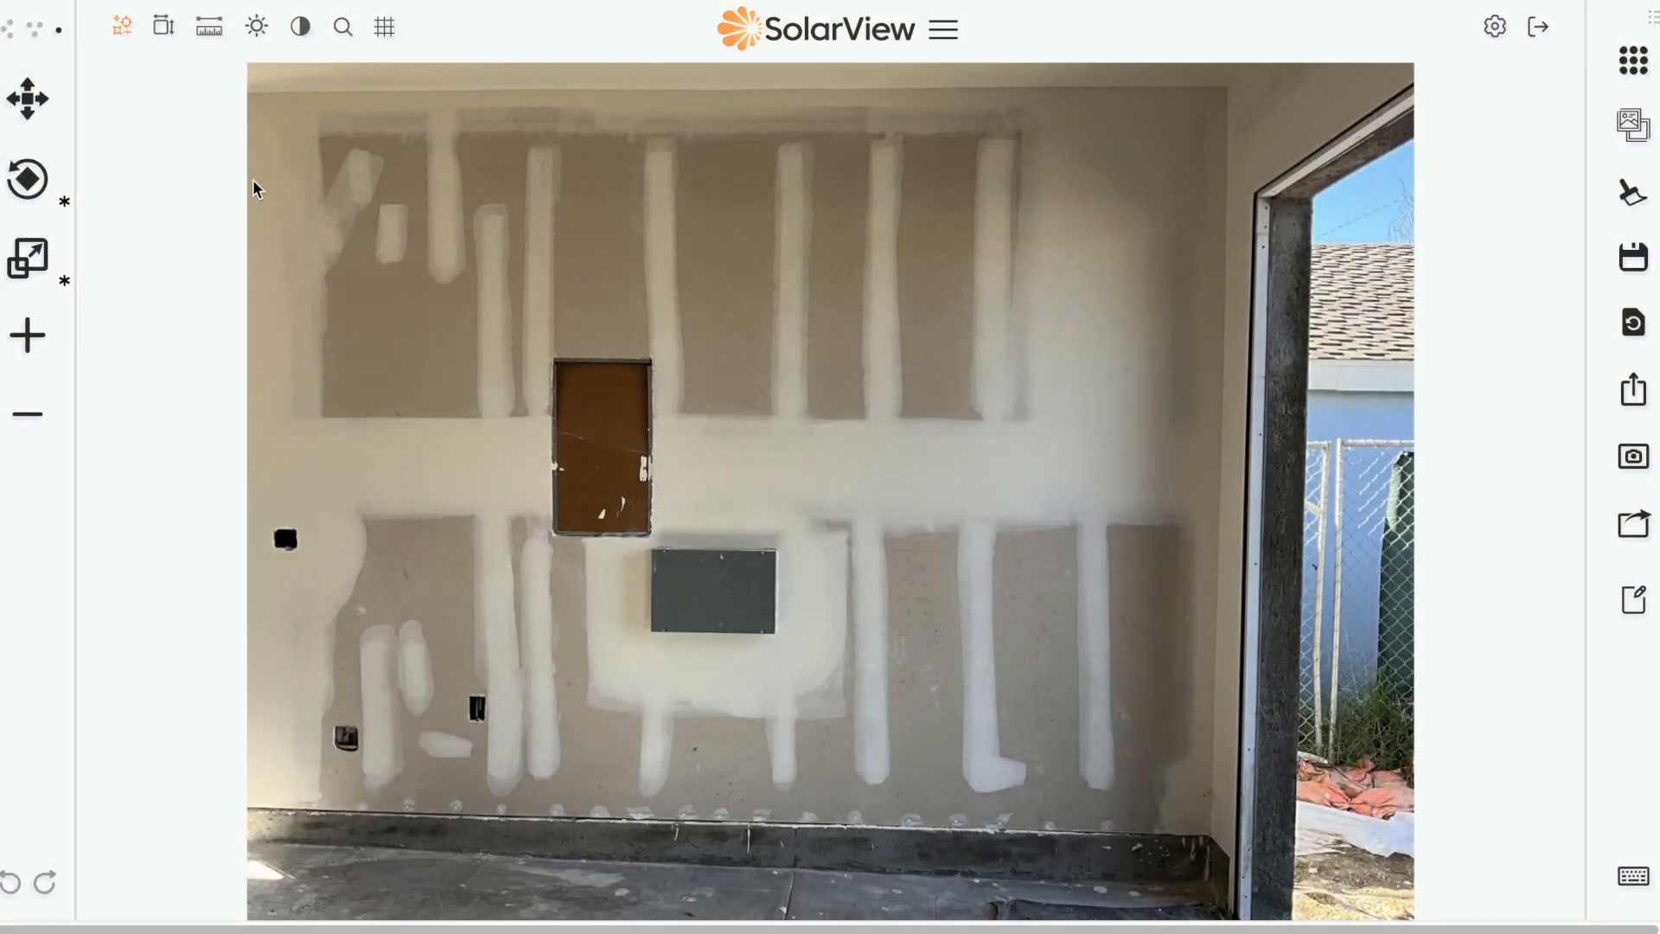
Step: Add the outlet scale reference, match it to the wall's outlet cutout nearest the grey panel, and place it over the cutout
click(236, 84)
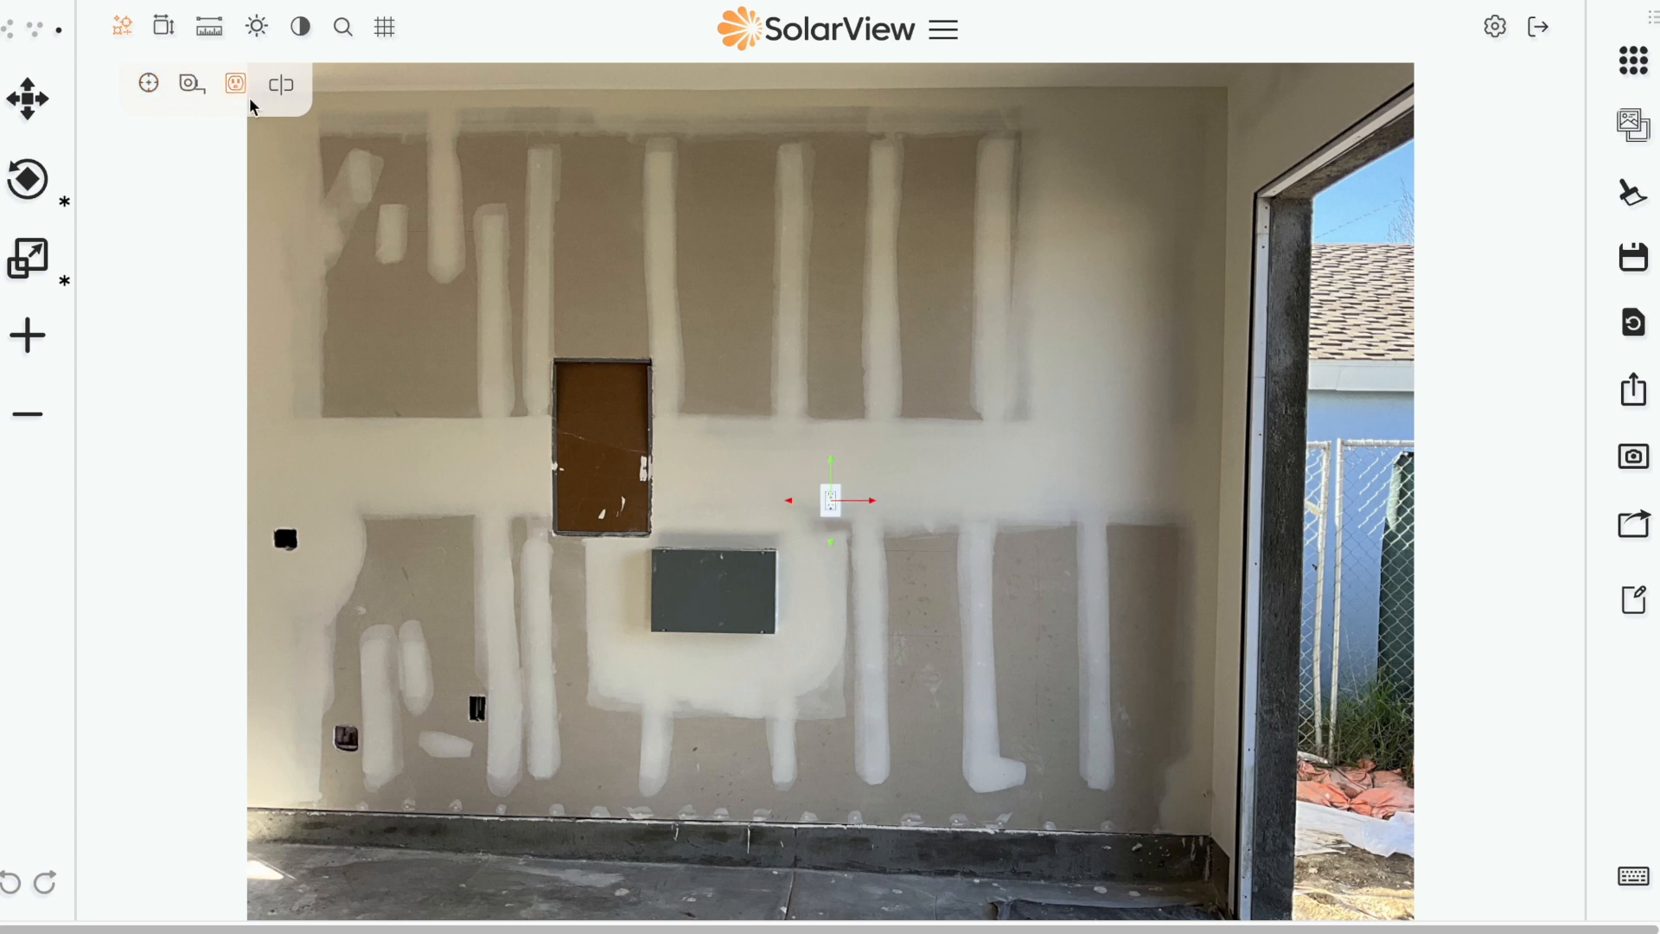
drag(823, 501, 509, 712)
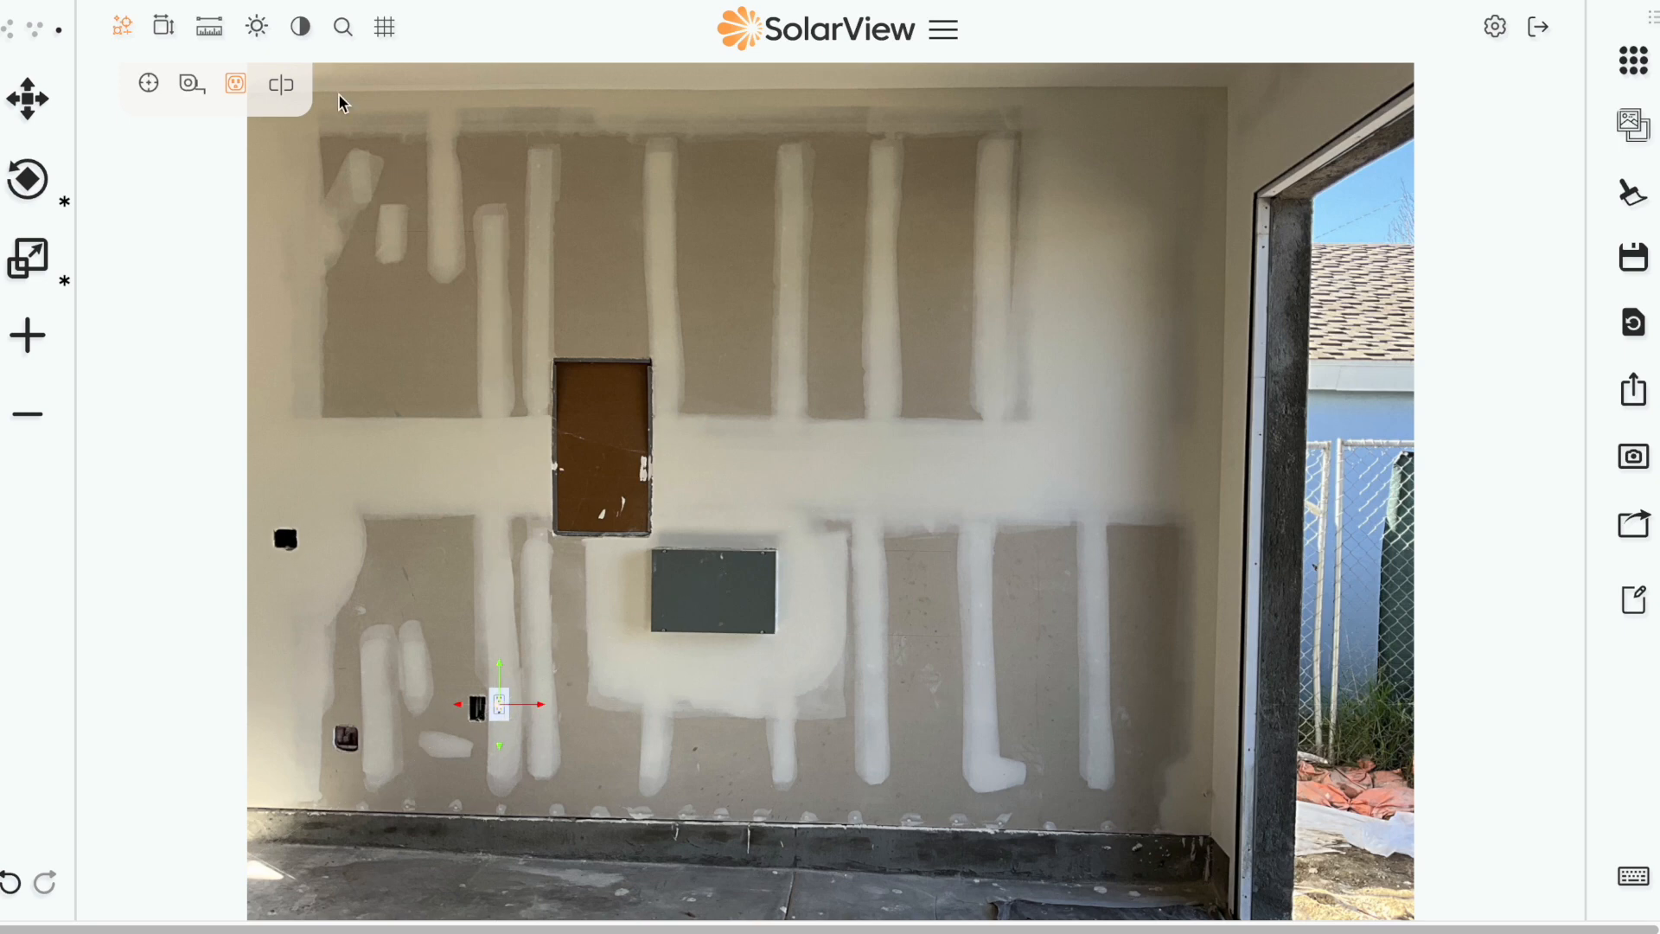
click(339, 28)
drag(317, 87, 356, 78)
drag(785, 433, 781, 436)
key(s)
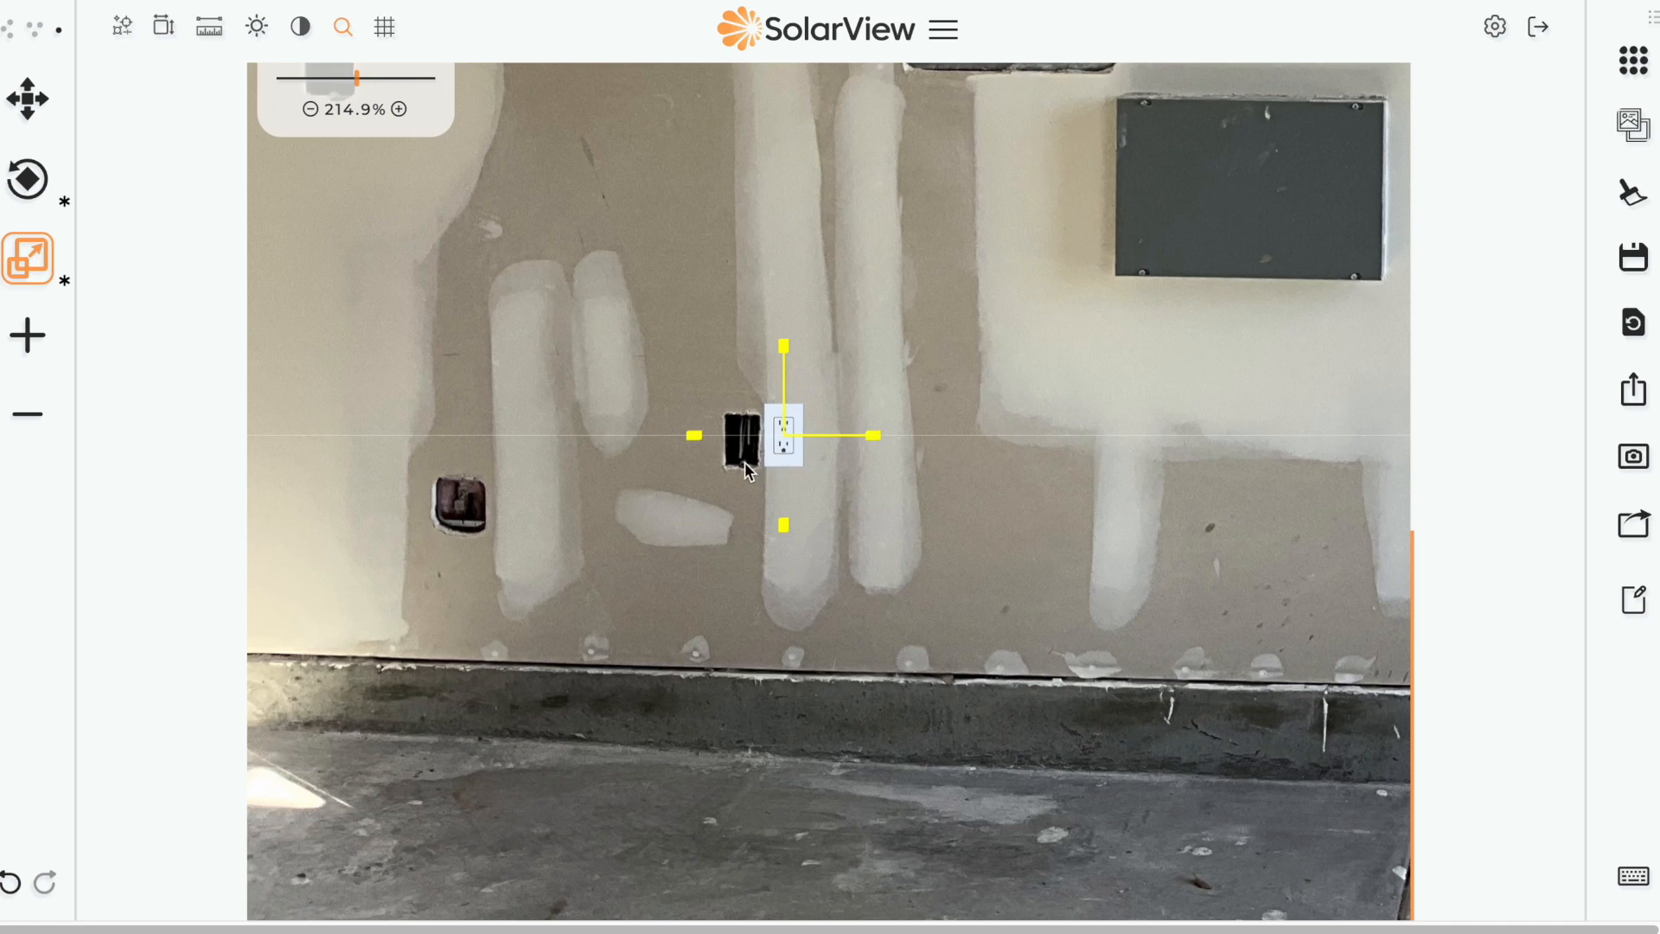
key(m)
drag(780, 442, 739, 447)
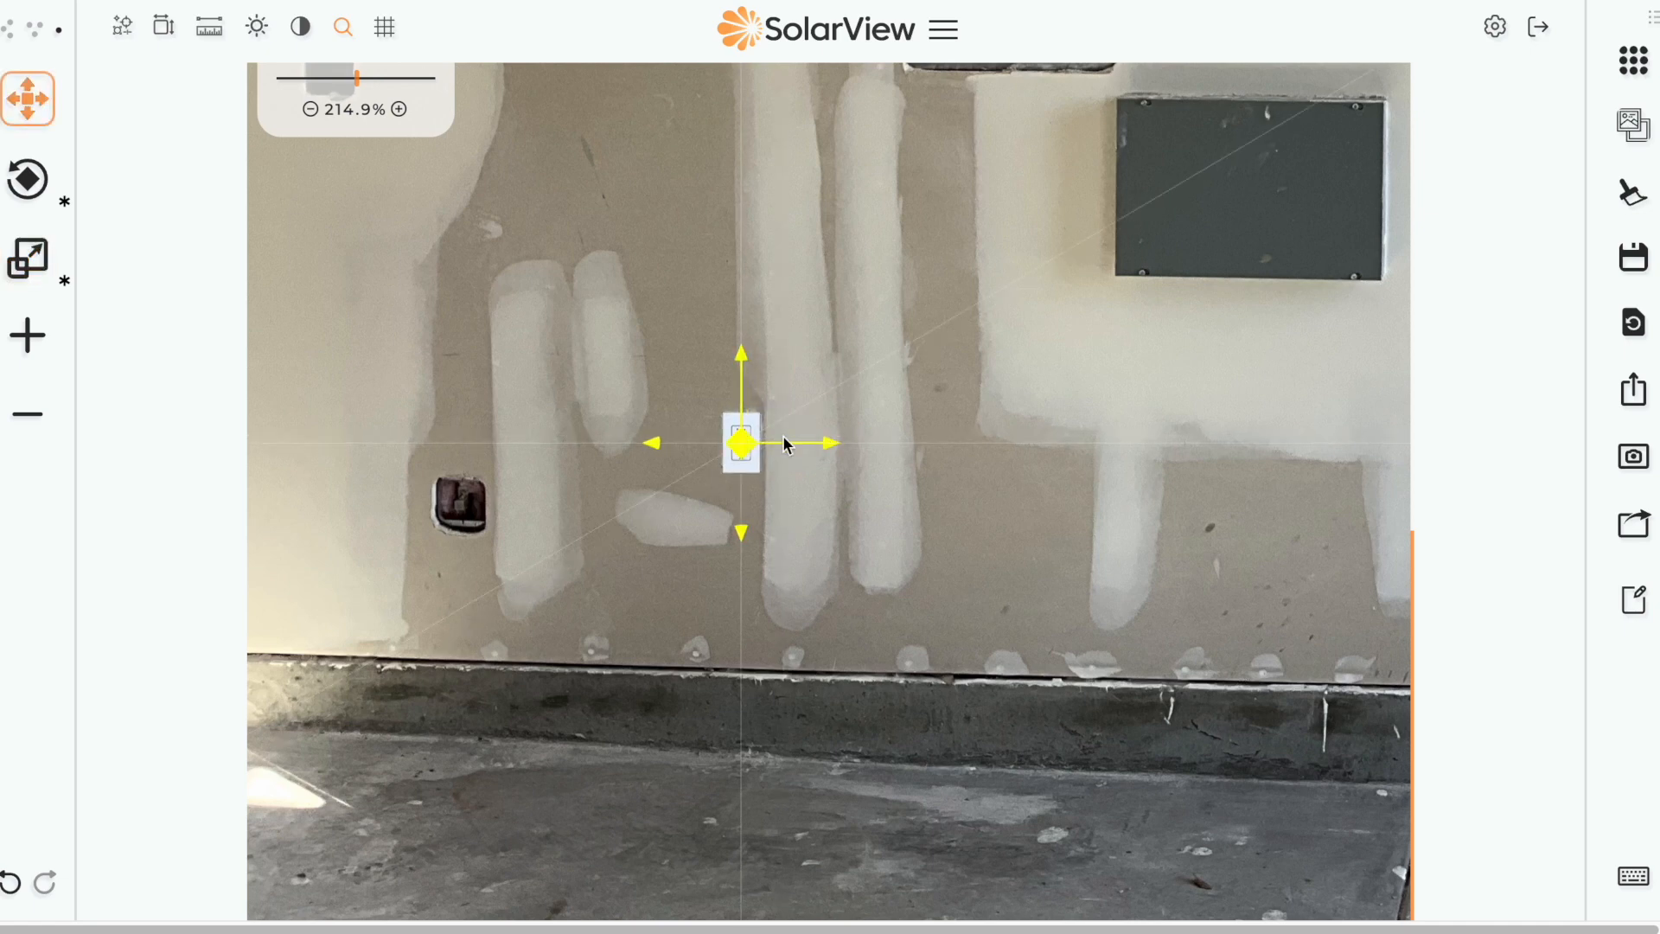
Step: Add an Enphase Combiner and place it on the garage wall between the grey panel and the doorway
click(308, 110)
click(309, 110)
click(308, 110)
click(309, 110)
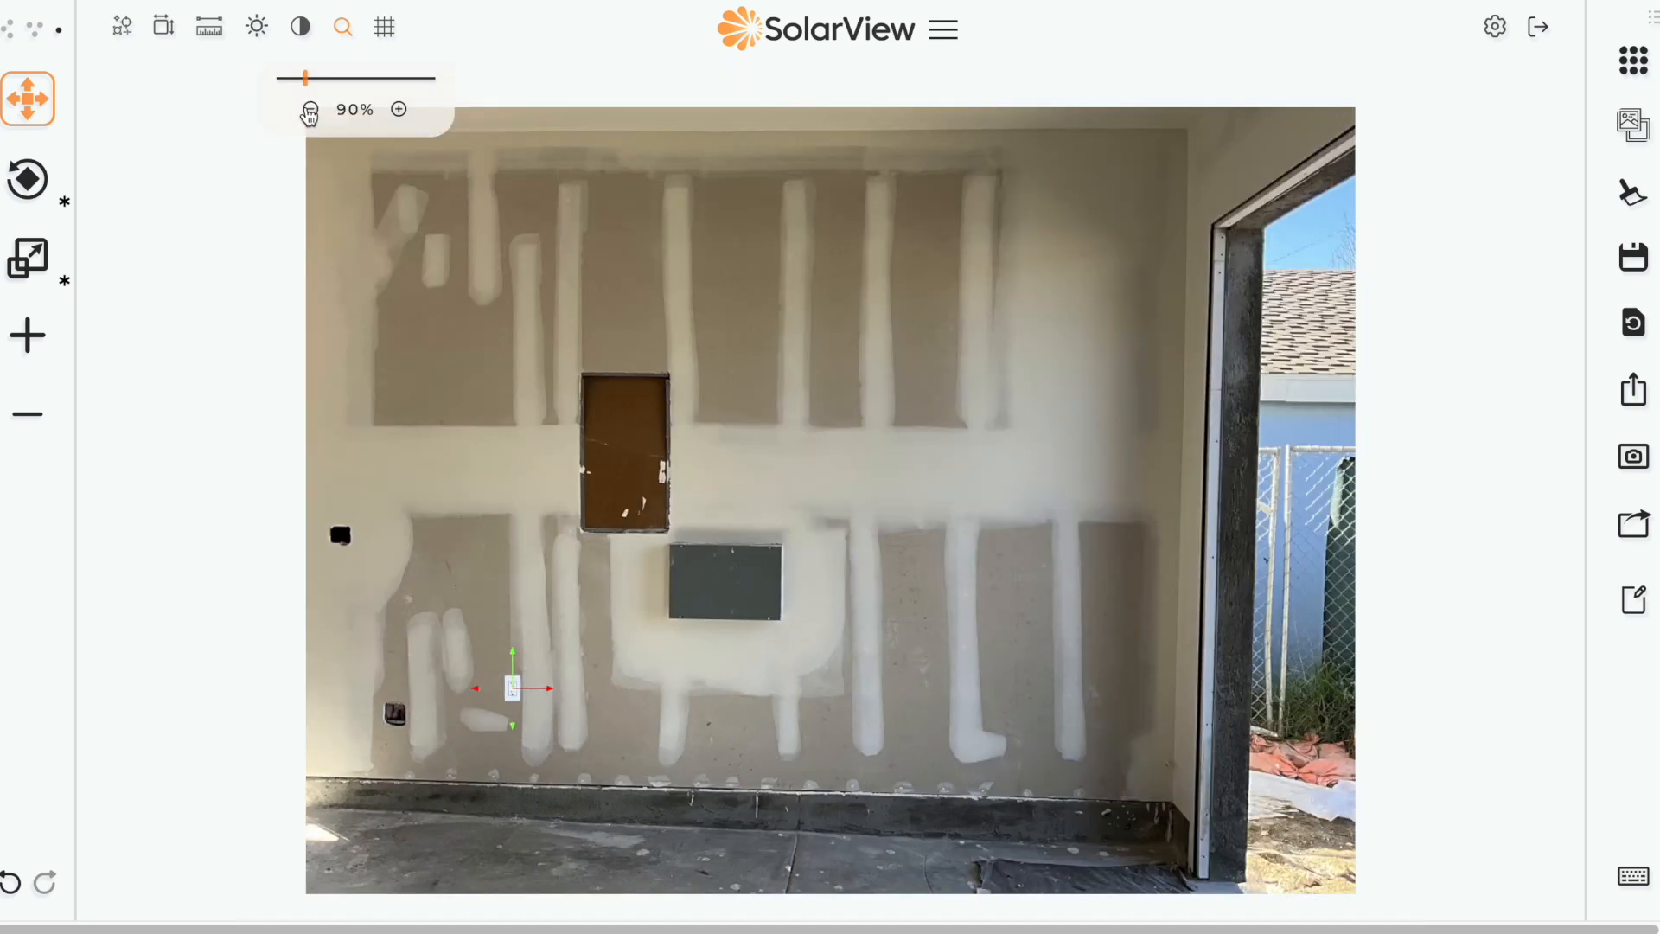
click(1633, 61)
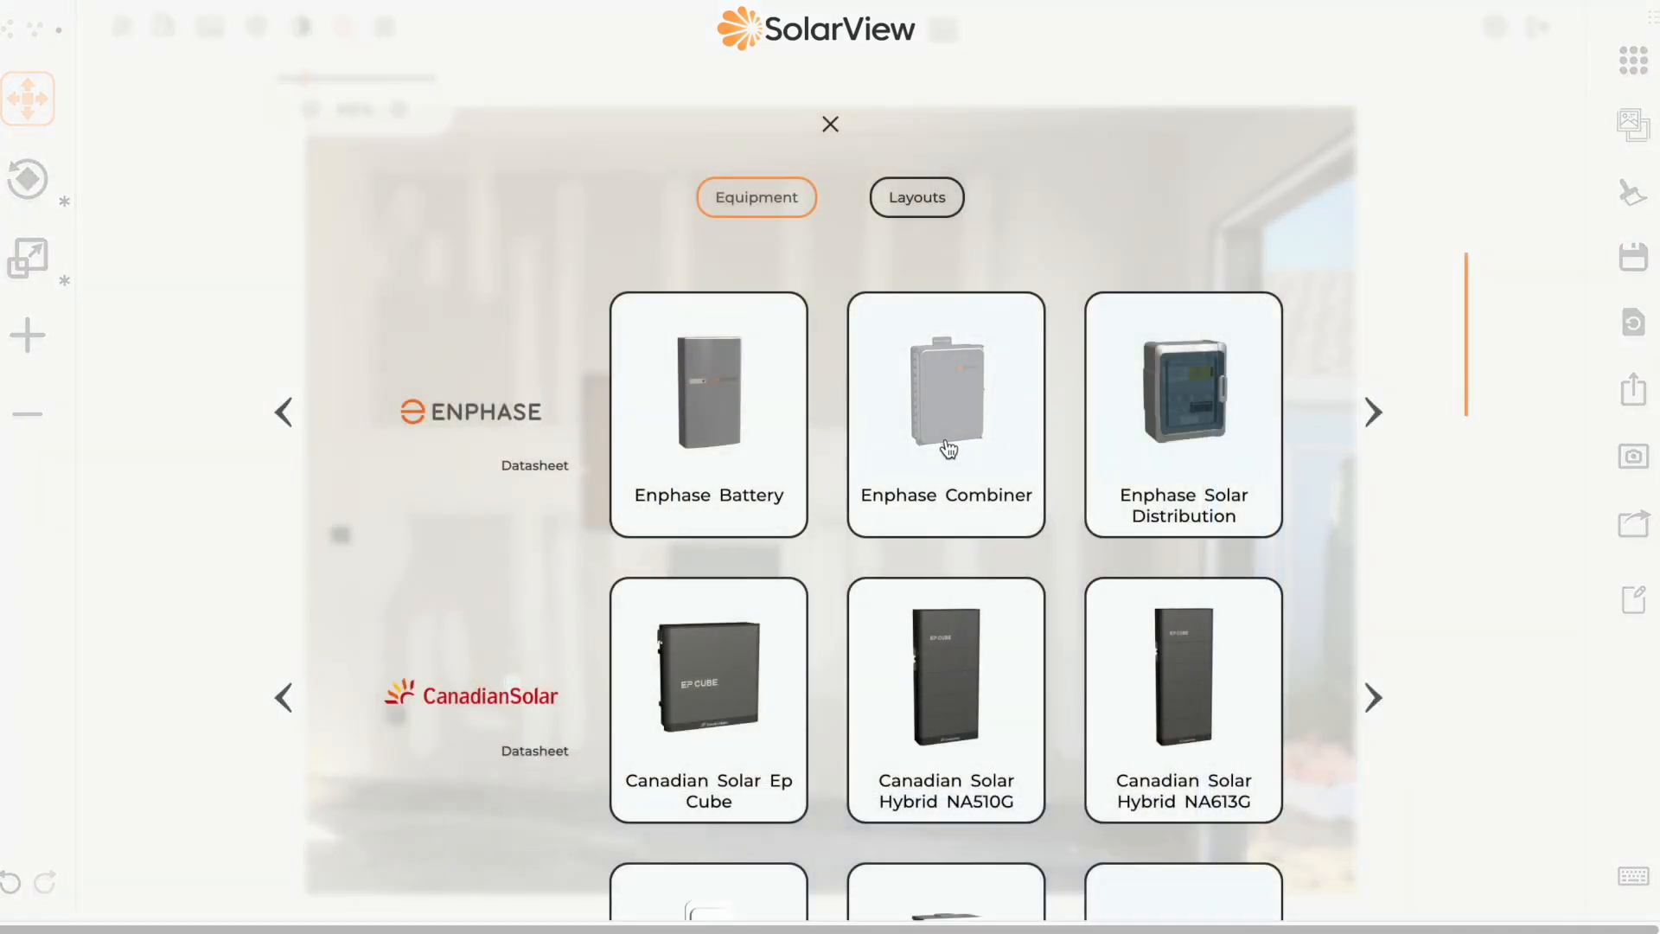
click(1029, 394)
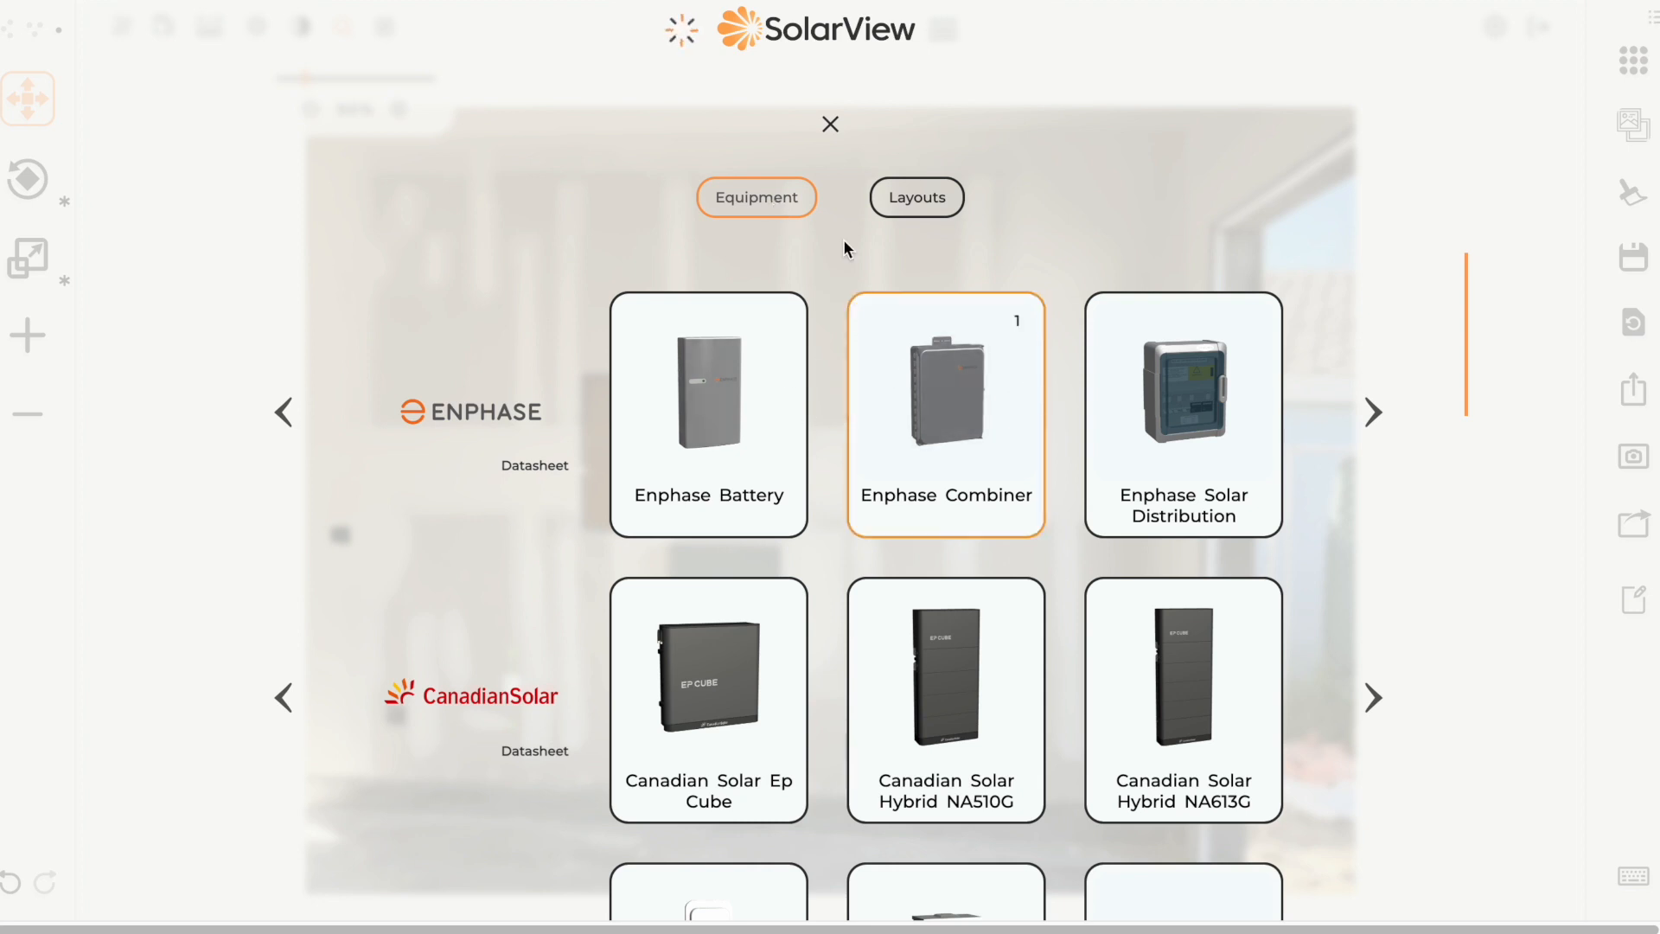
click(833, 124)
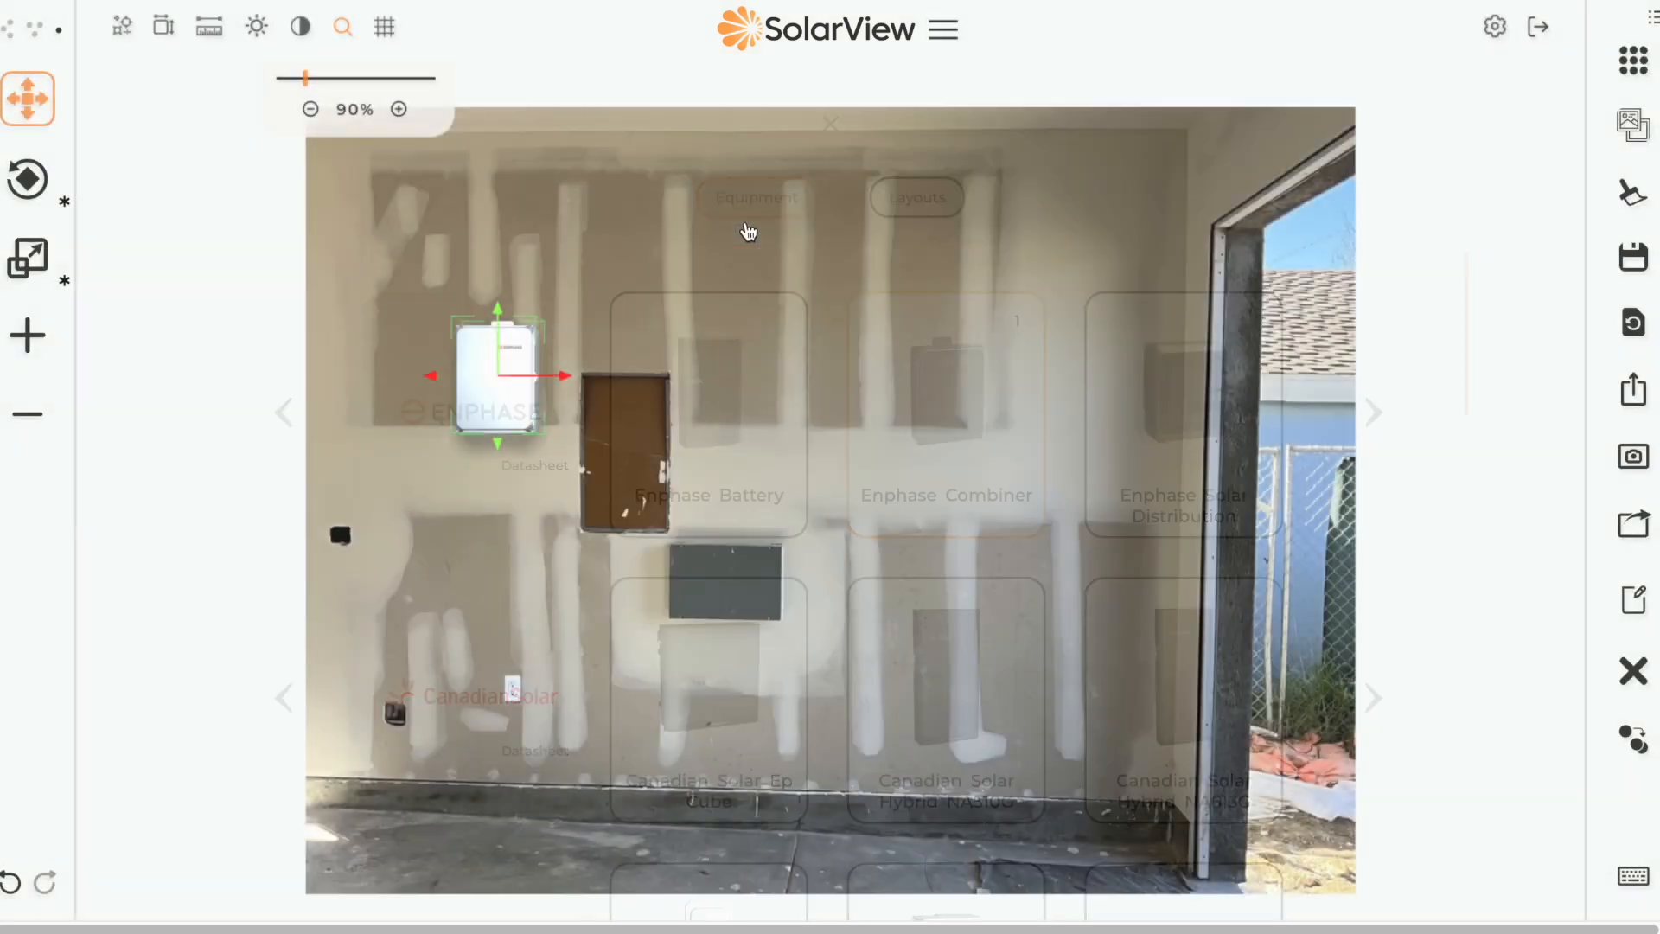
drag(495, 377, 839, 495)
key(r)
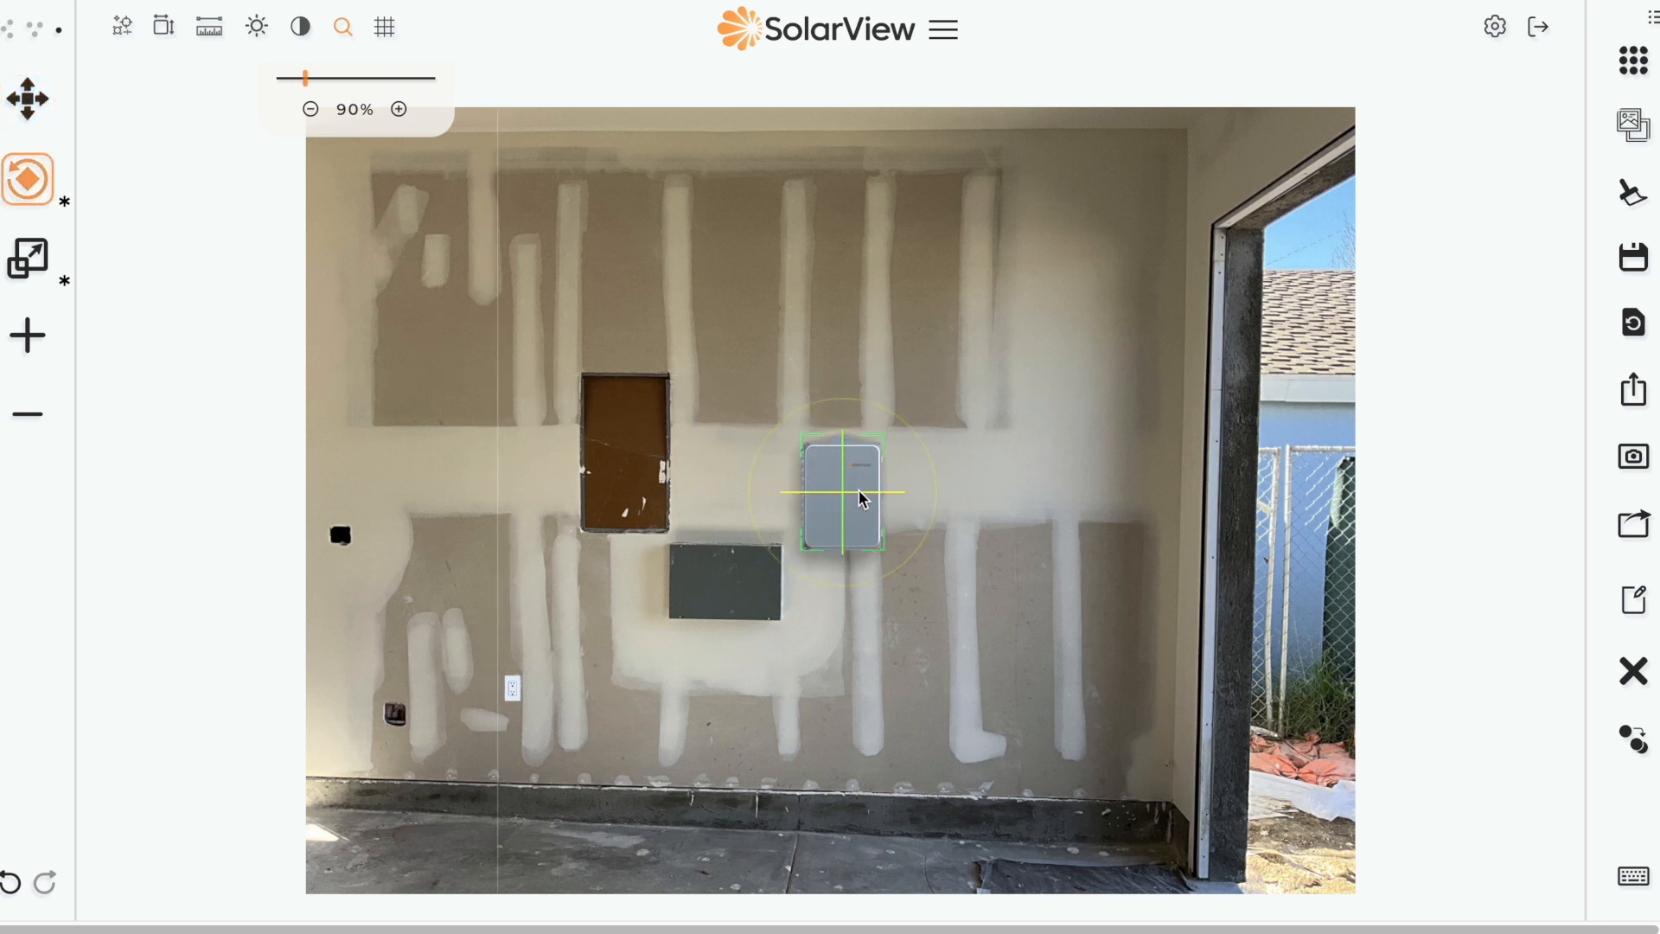
click(934, 510)
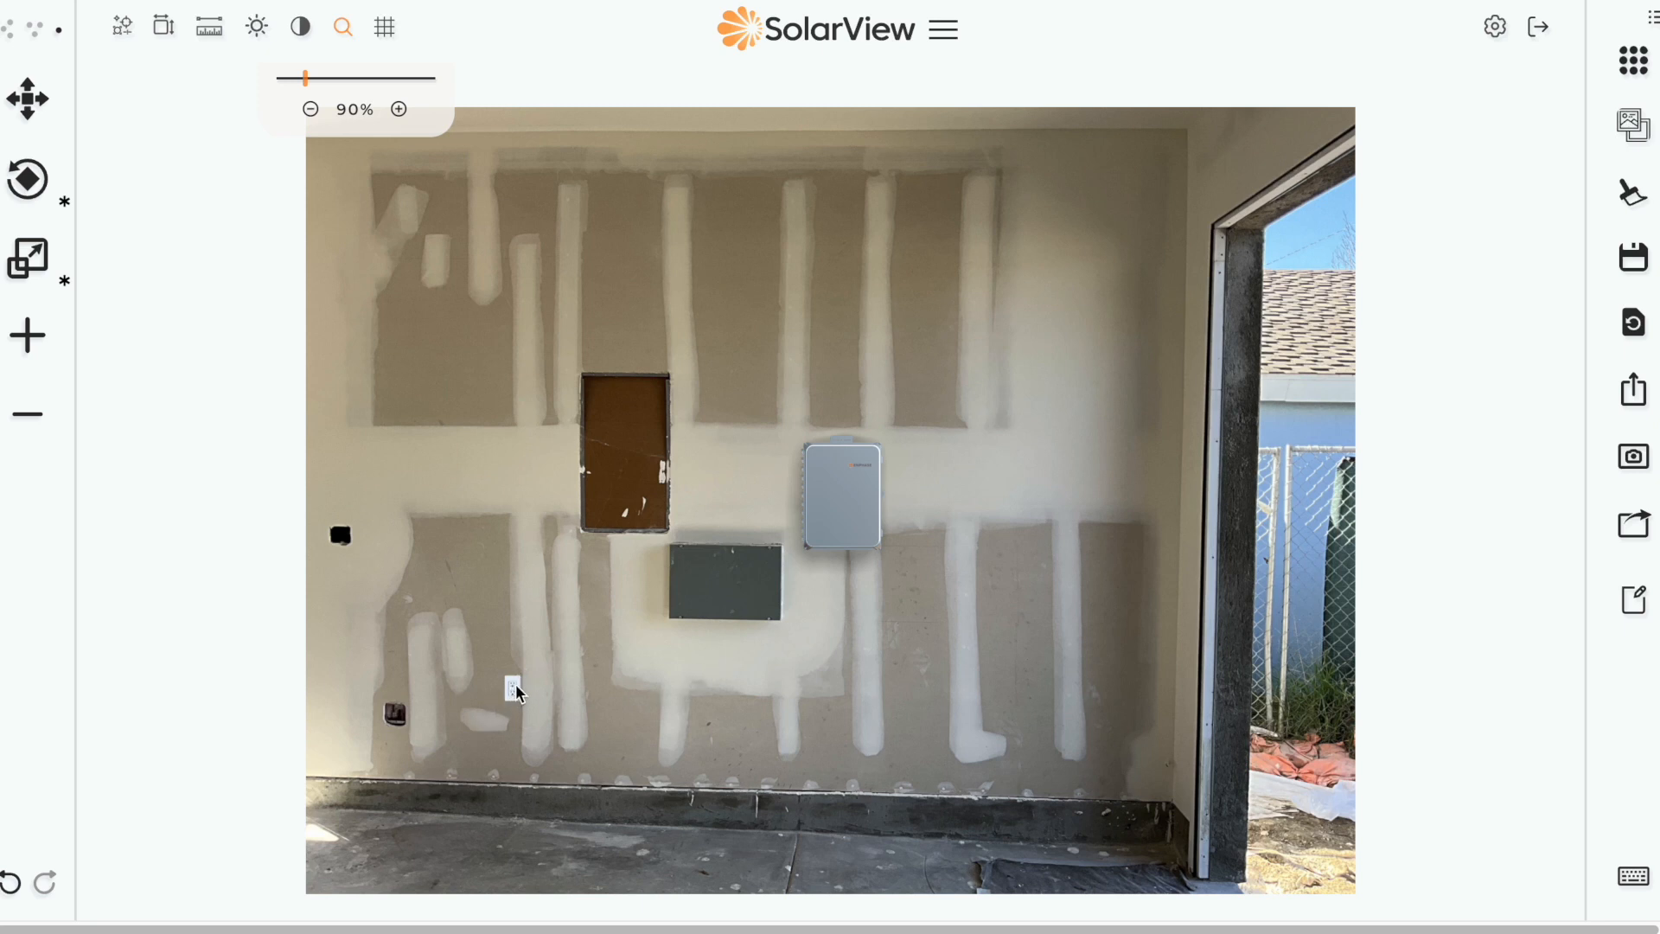
Step: Nudge the Enphase Combiner slightly up and toward the doorway
click(861, 505)
drag(849, 493, 858, 477)
click(960, 491)
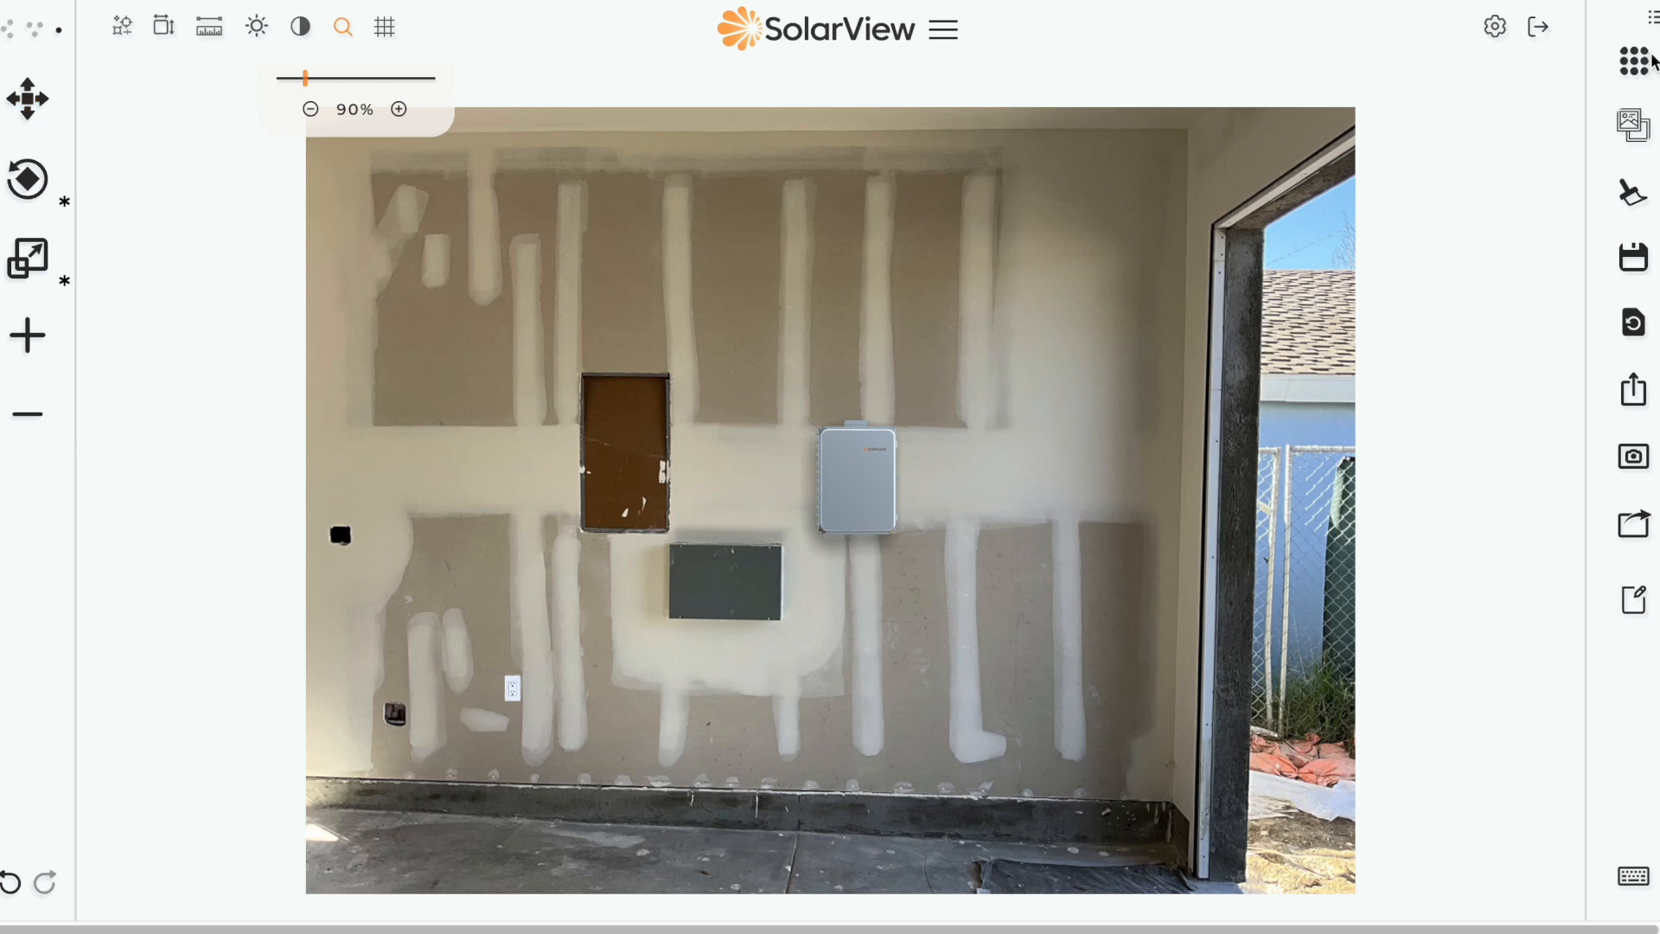
Step: Add two Enphase Batteries and position them side by side on the wall near the doorway
click(1633, 61)
click(789, 396)
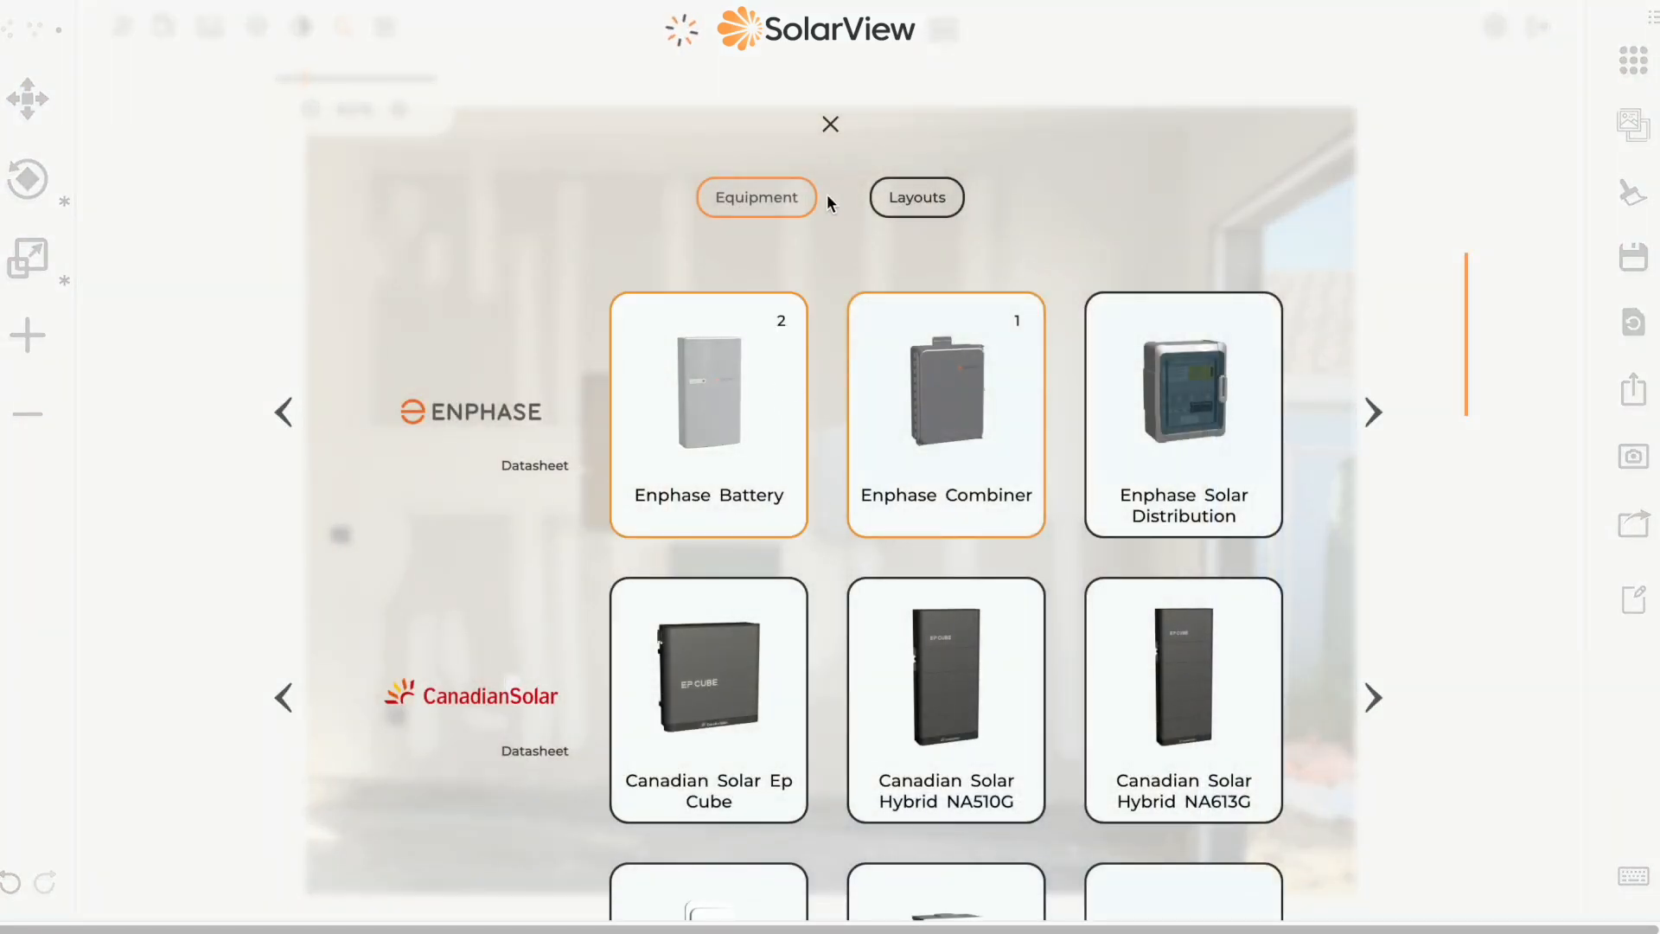
click(830, 124)
drag(787, 396, 1075, 386)
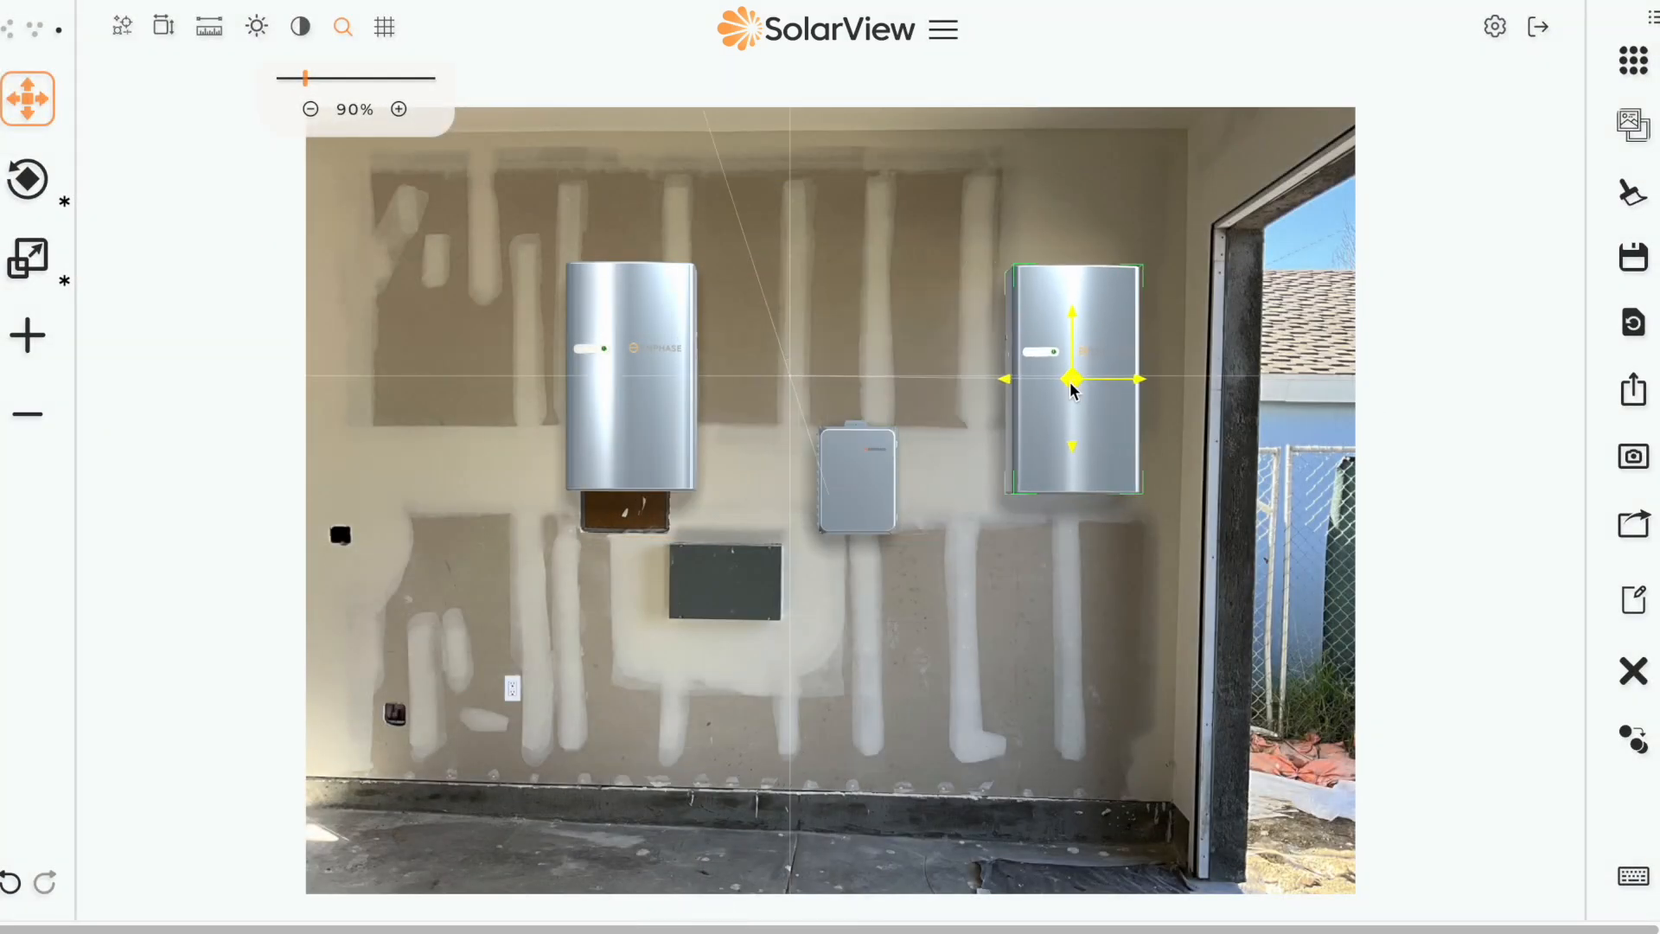
click(640, 393)
drag(646, 376, 912, 373)
Step: Move the Enphase Combiner to the far side of the brown opening, and place an Enphase Controller between the opening and the batteries
click(869, 507)
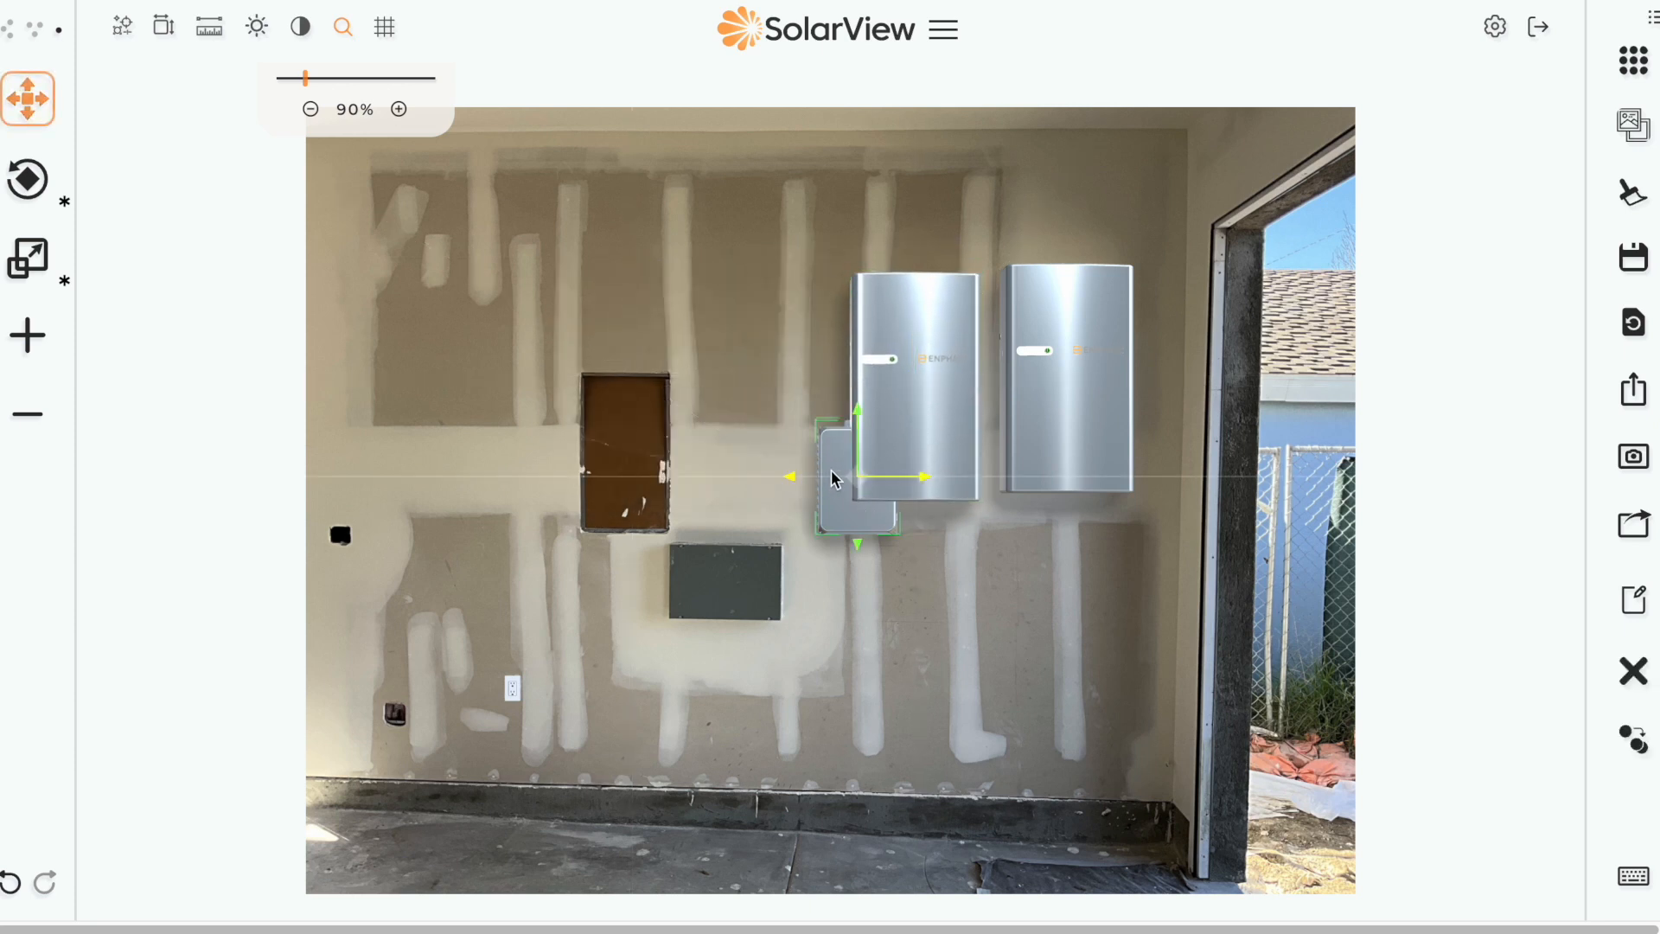
drag(839, 477, 502, 497)
click(1630, 104)
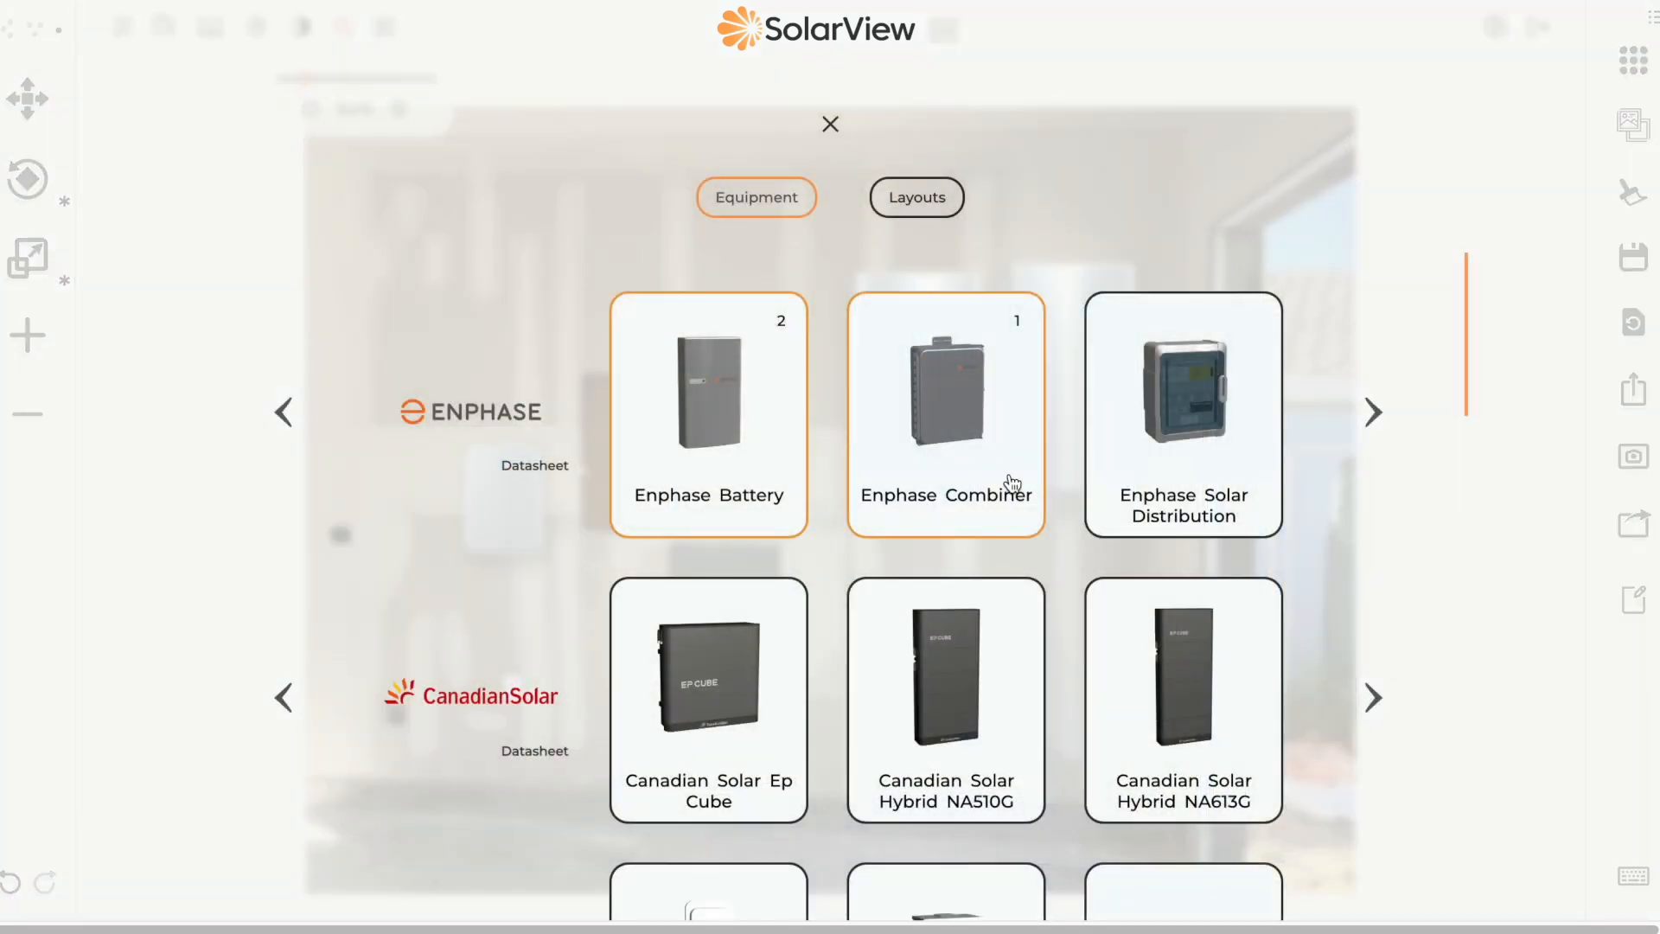
click(1384, 413)
click(759, 445)
click(832, 125)
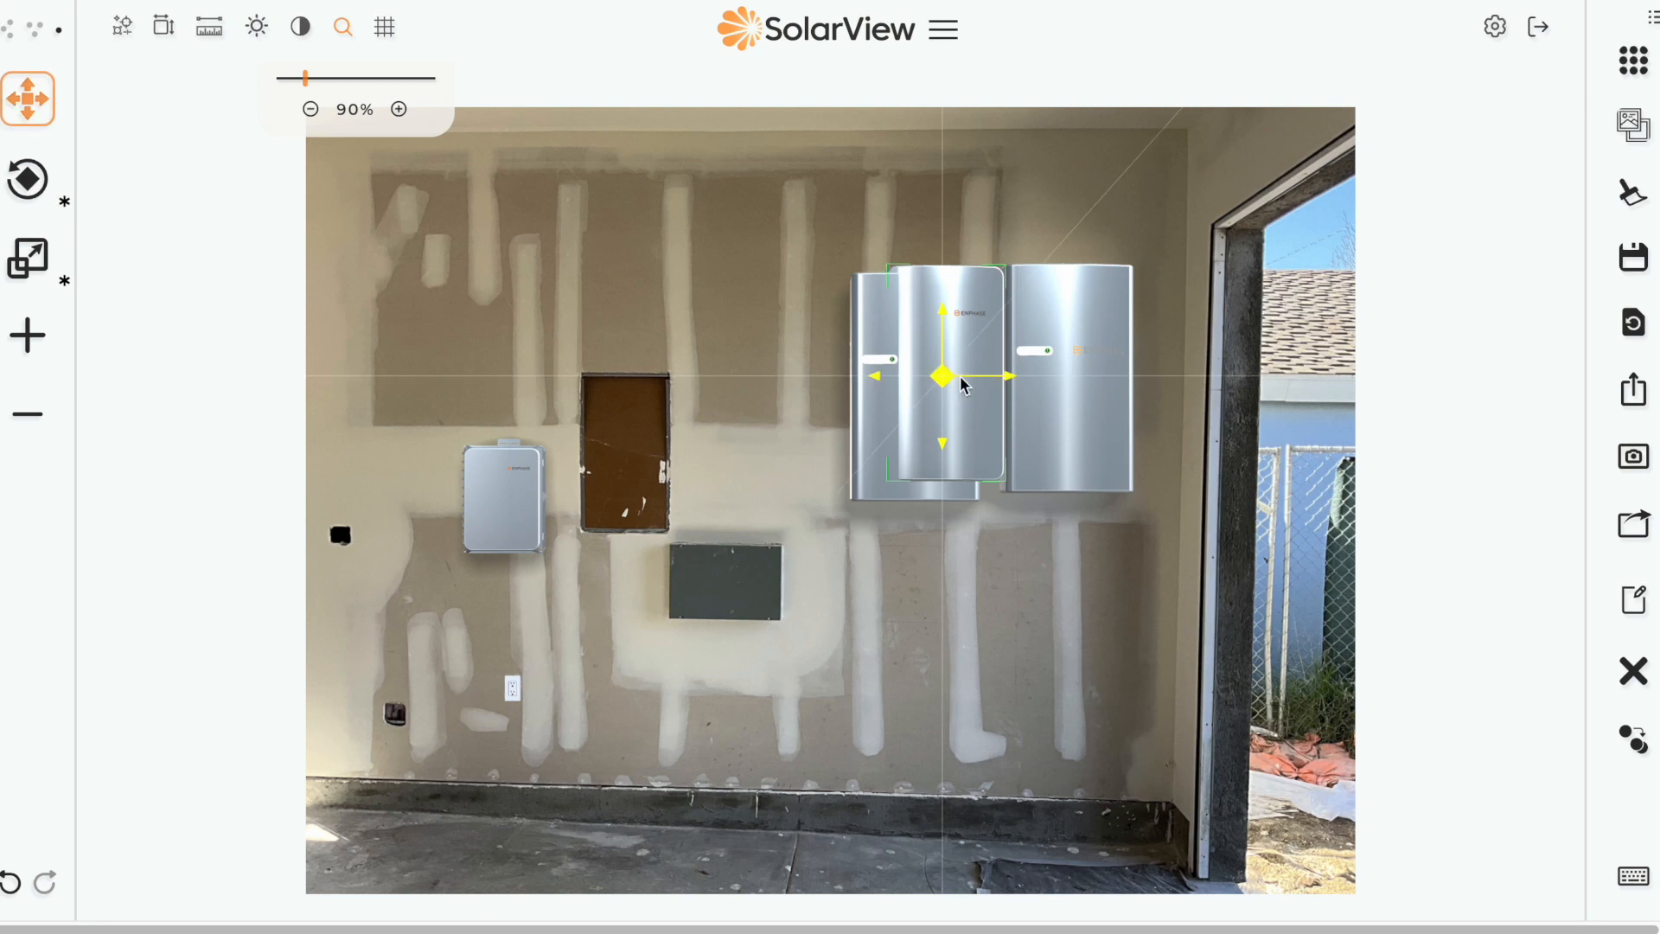
drag(940, 385, 737, 423)
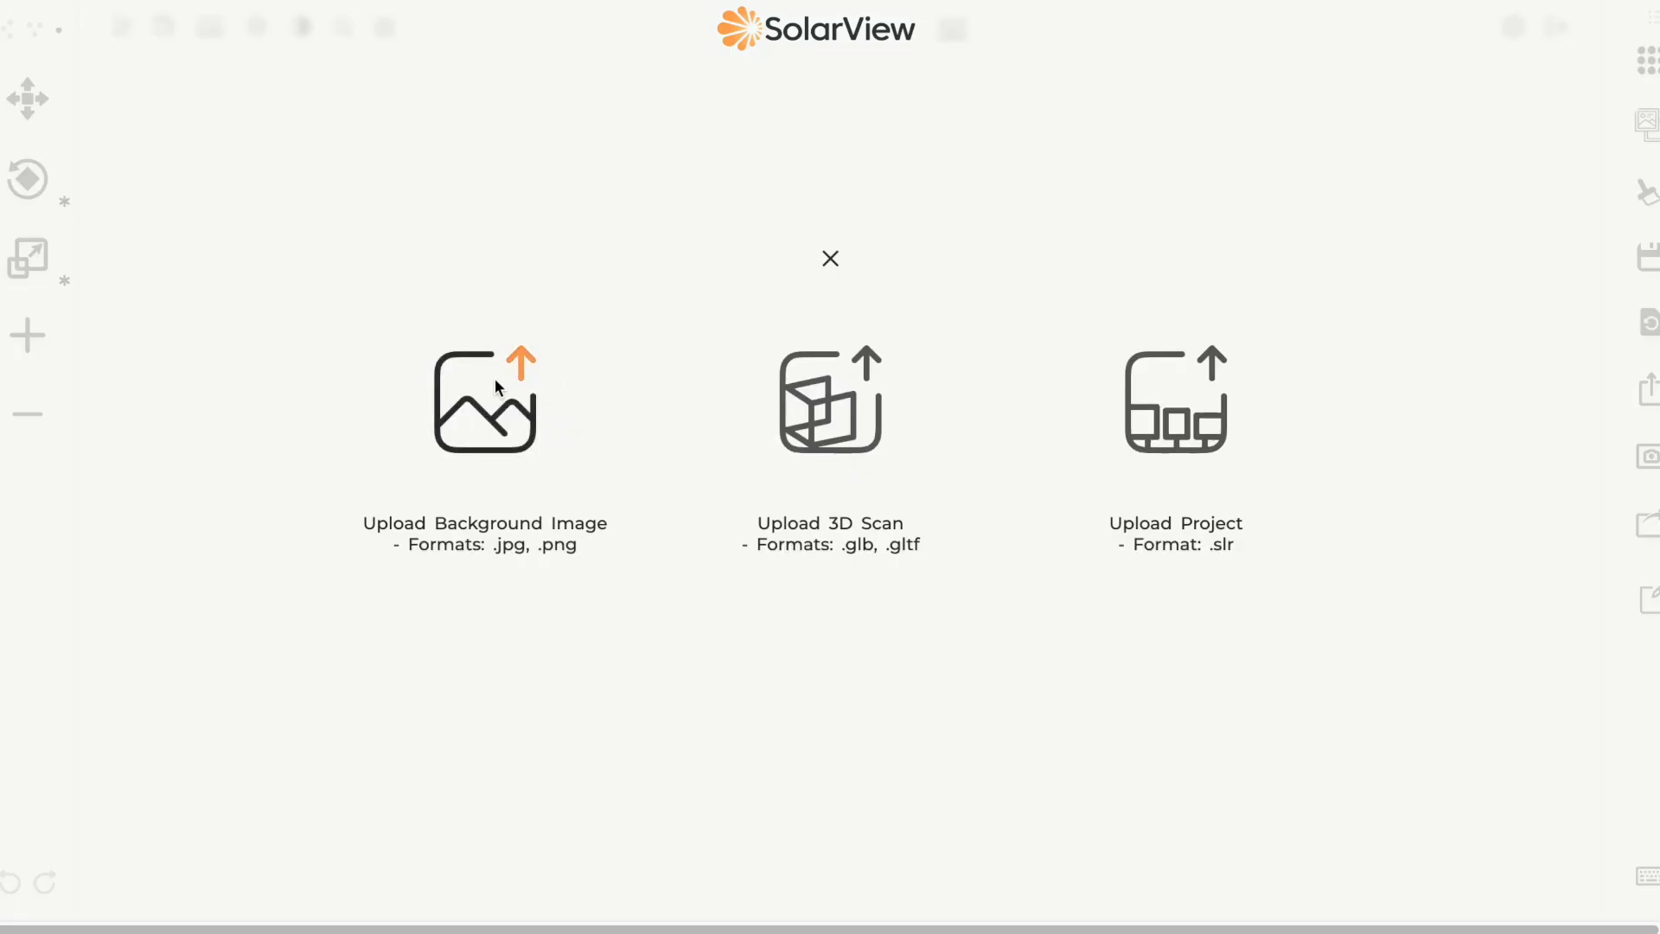
Step: Upload IMG_0329.jpg as the background image and specify that it contains no electrical meter
click(495, 377)
click(320, 189)
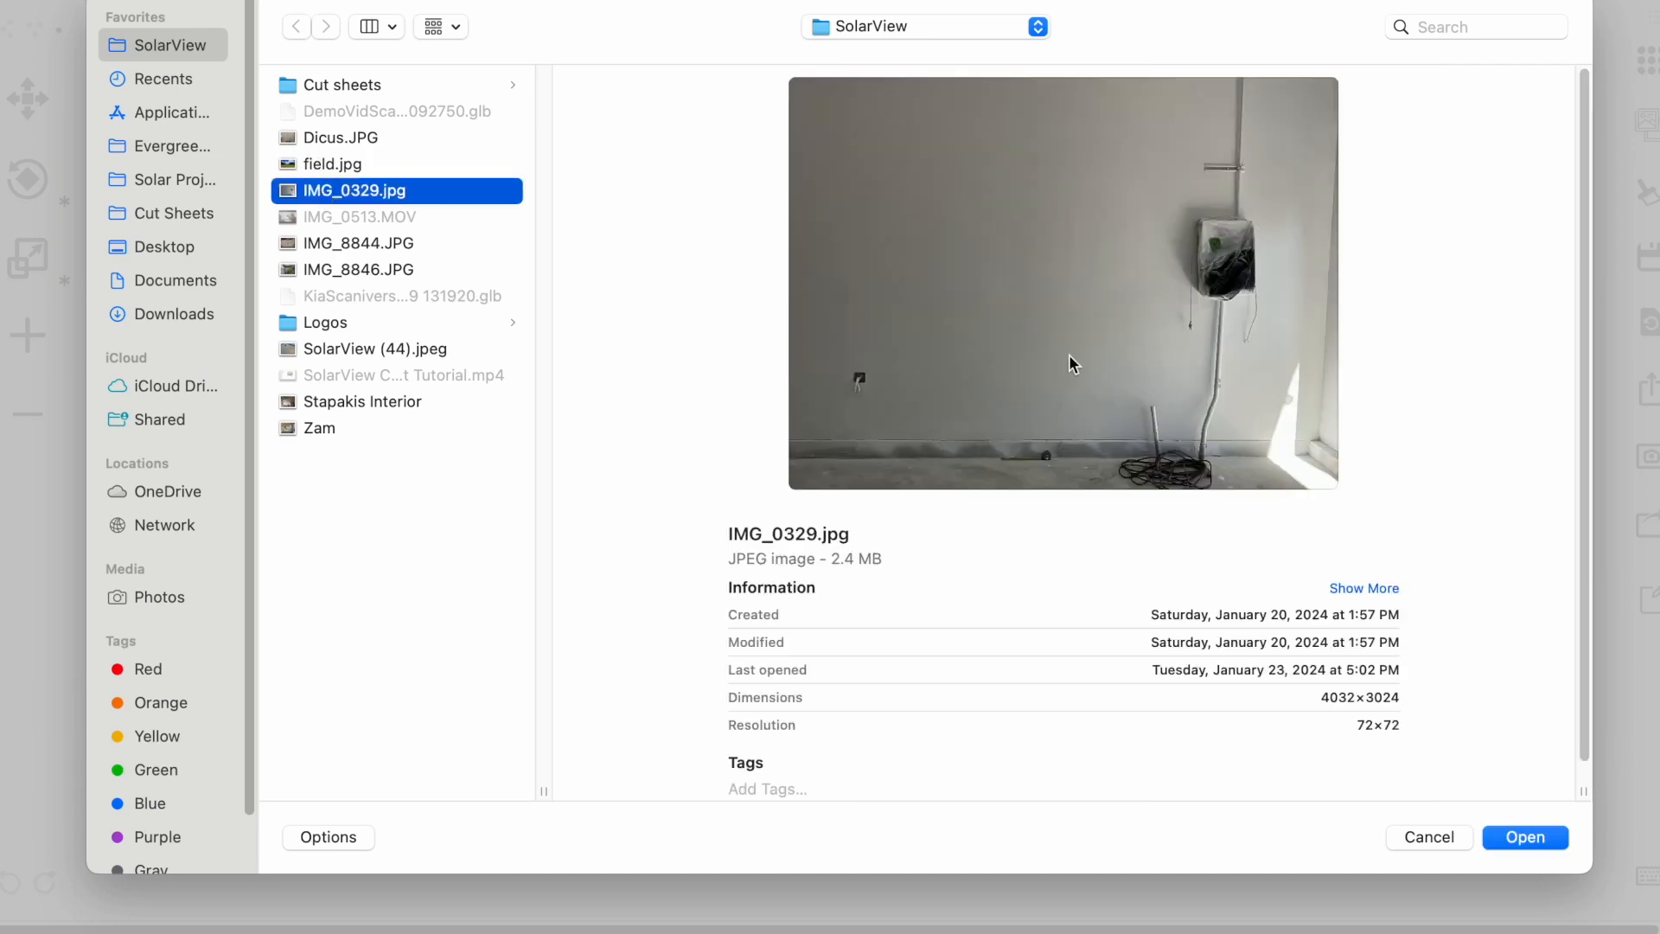
click(1524, 837)
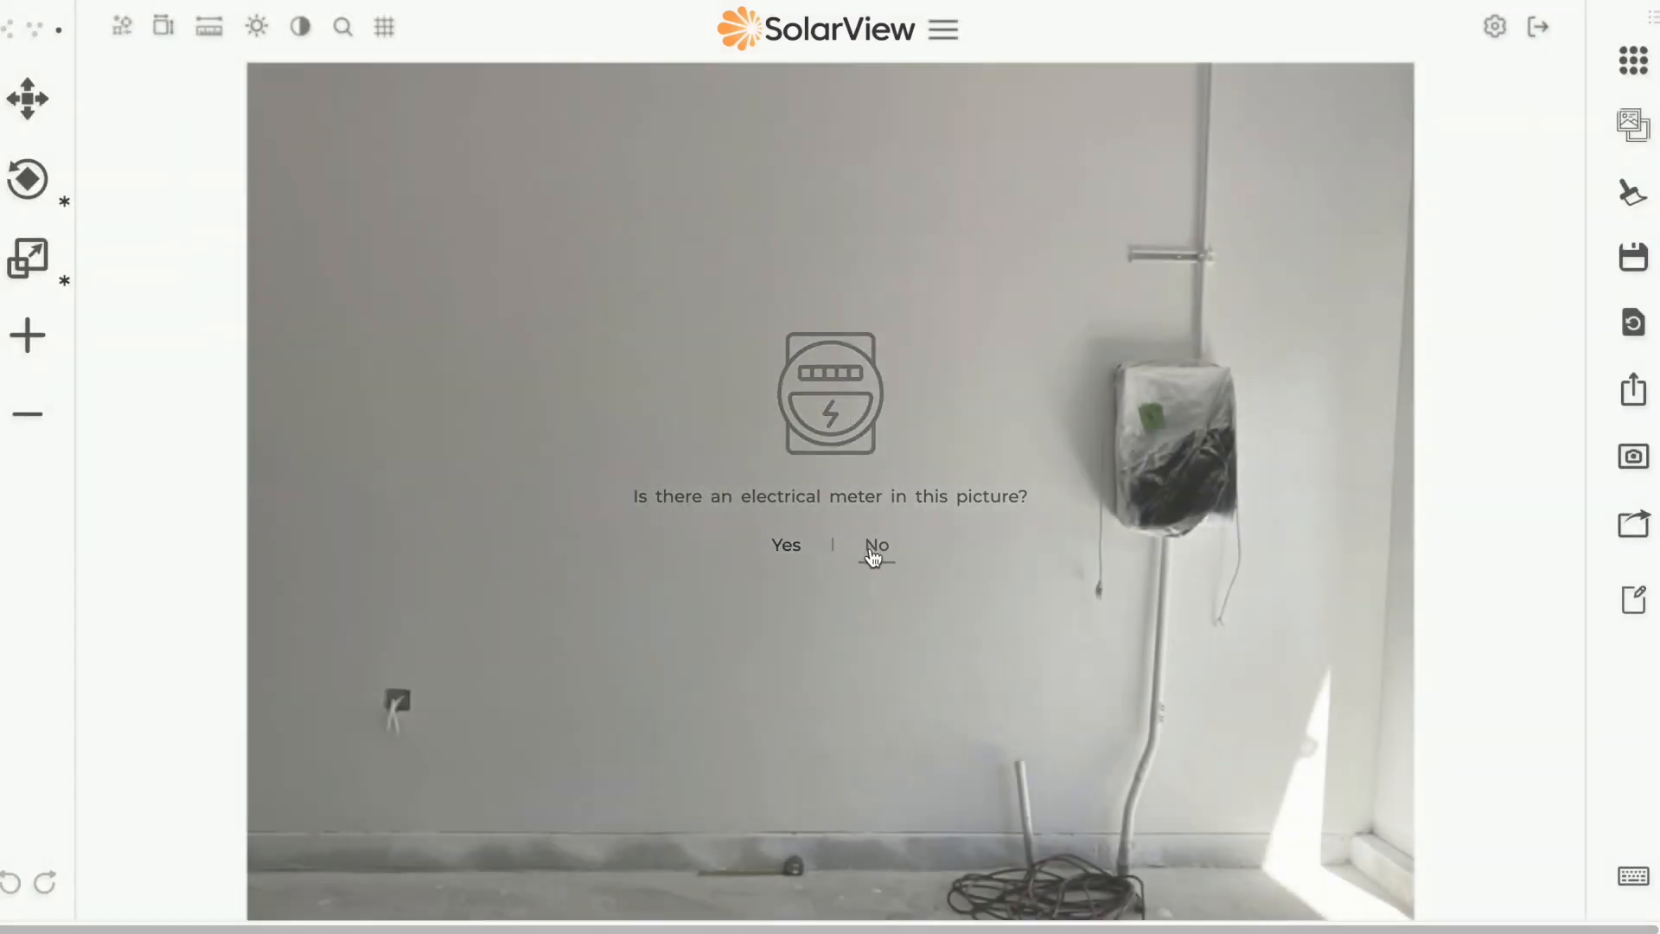
click(875, 547)
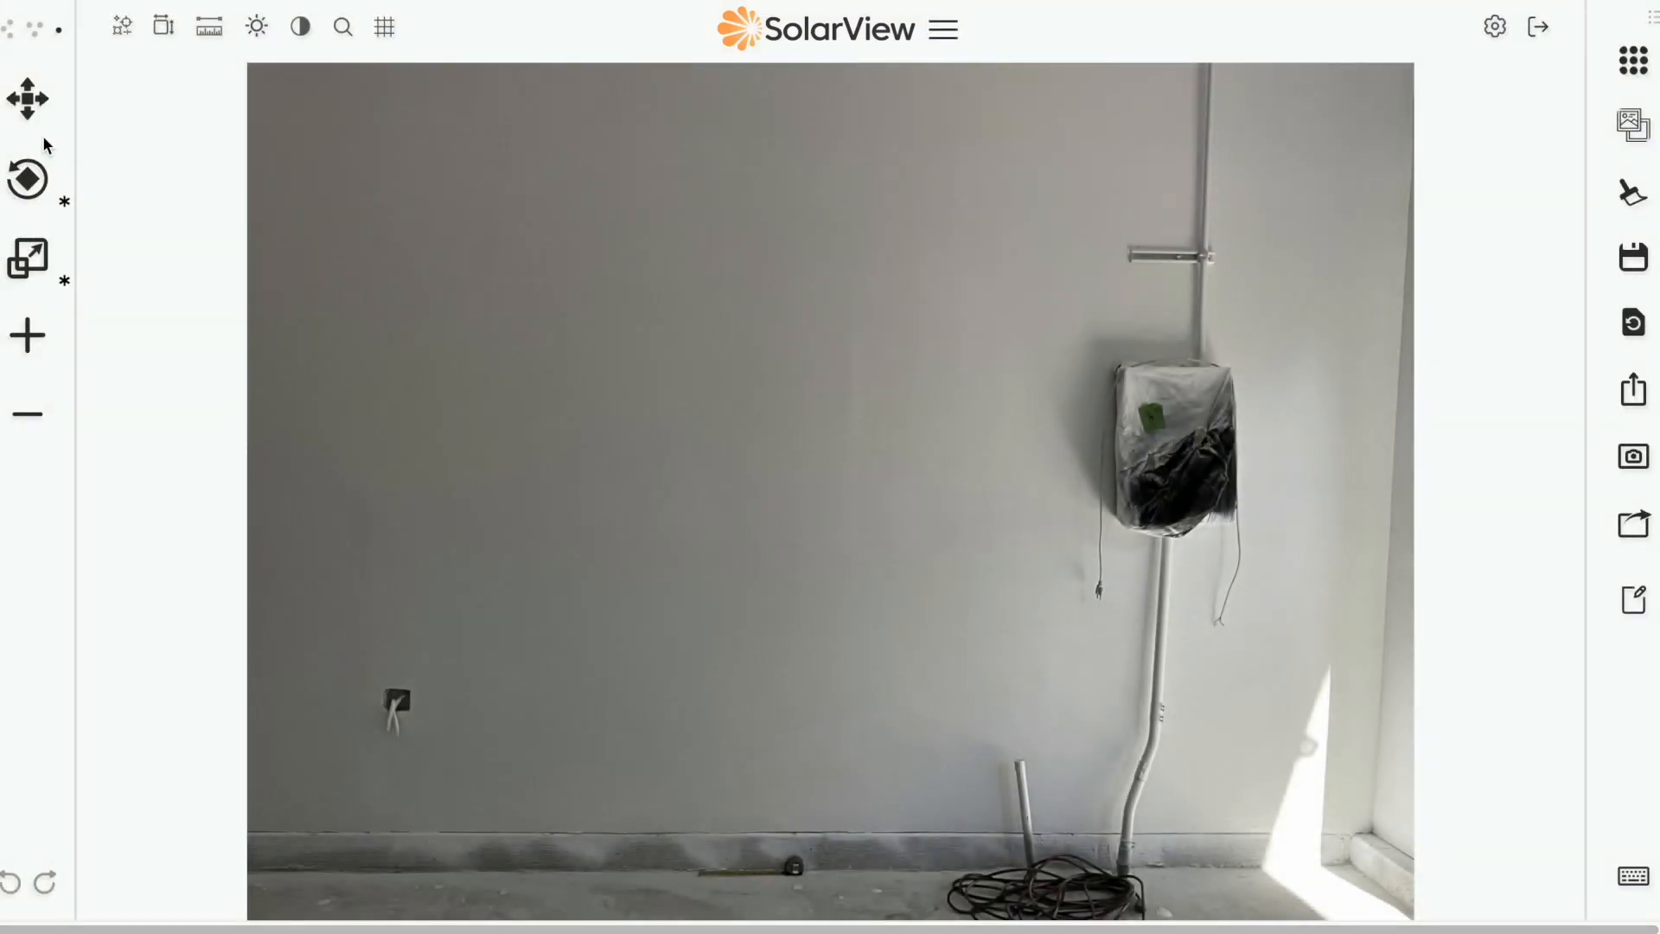
Step: Add the tape measure scale reference and move it next to the real tape measure on the photo's floor
click(123, 32)
click(191, 89)
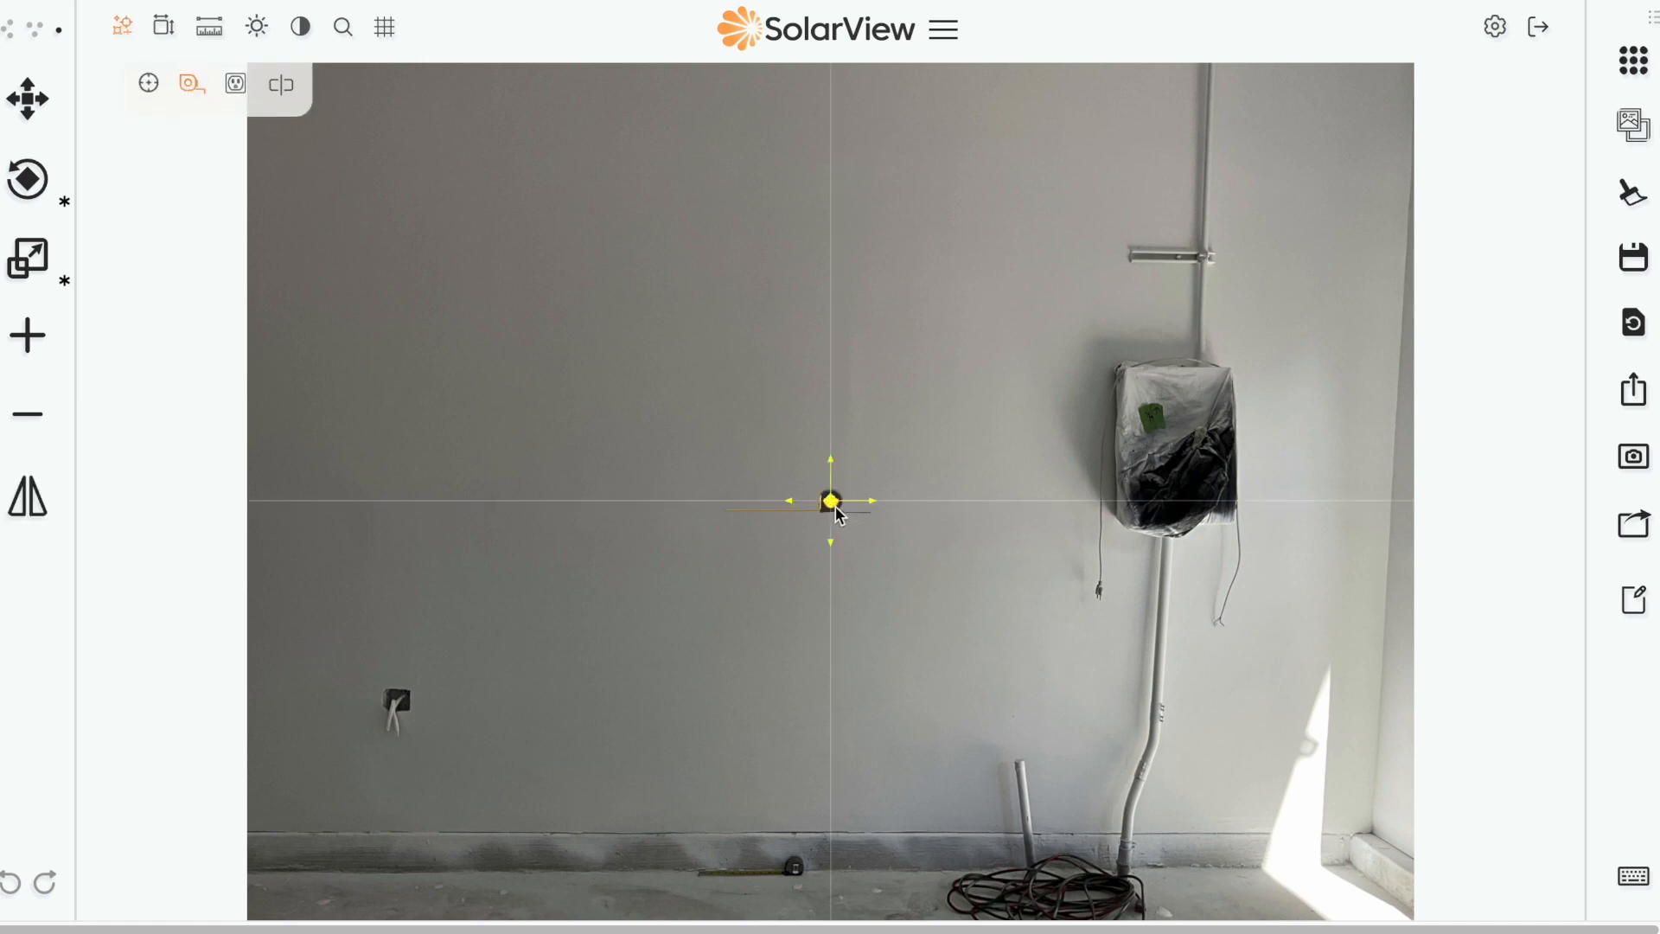
drag(838, 515, 794, 881)
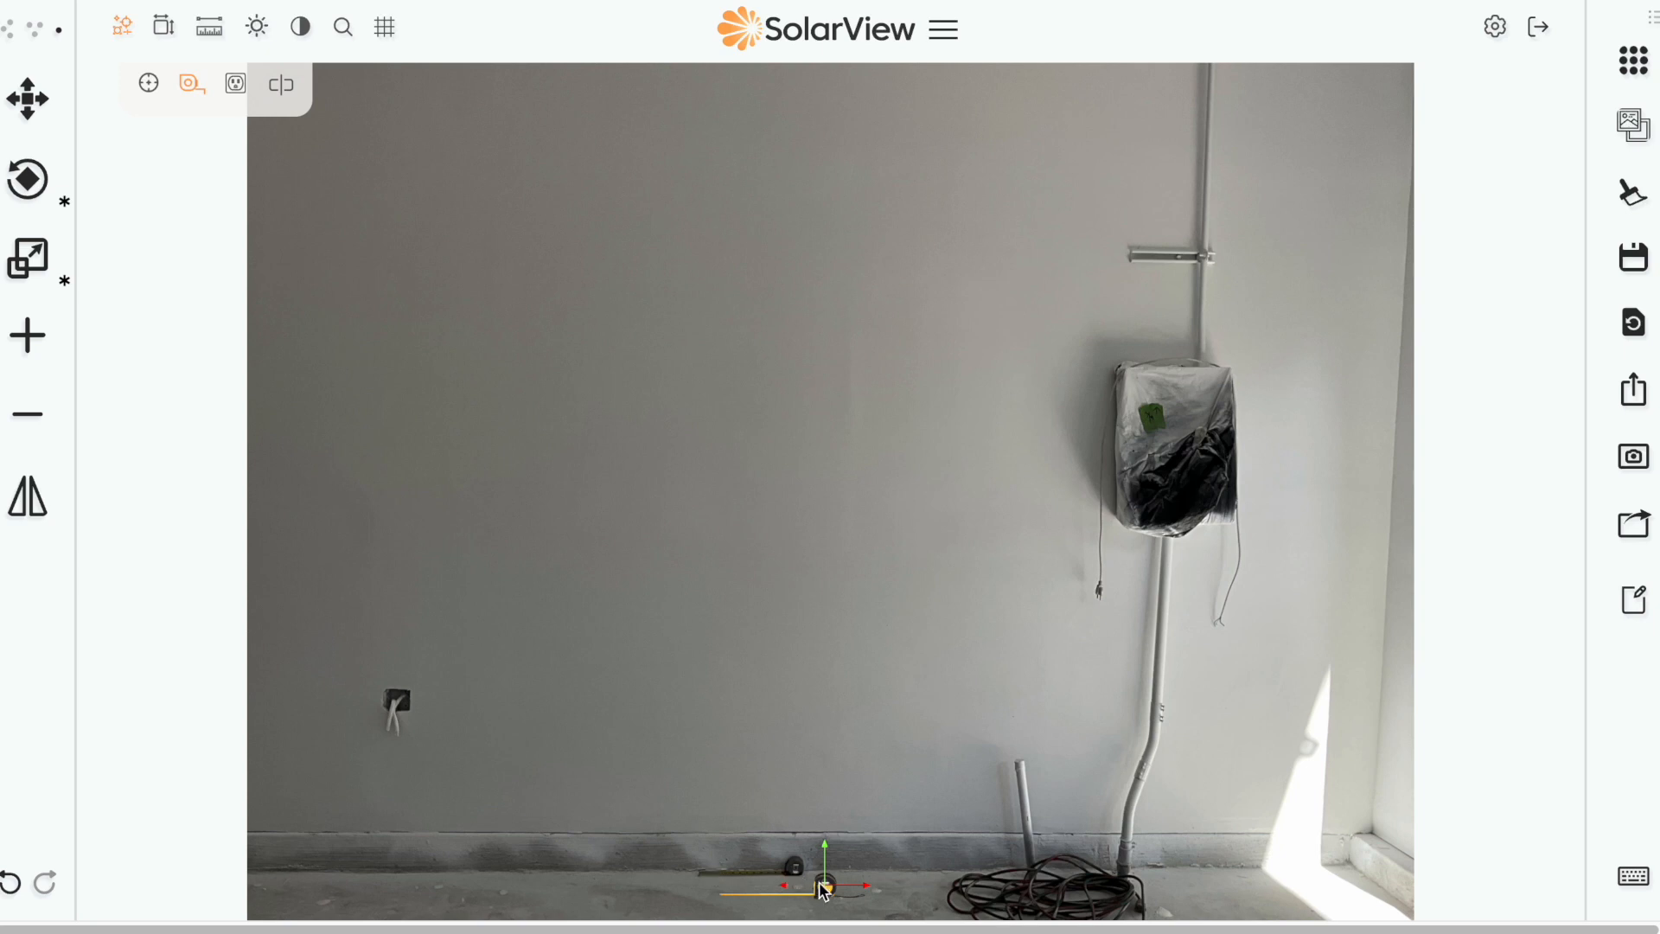
drag(823, 885, 796, 863)
Step: Scale the tape measure reference to match the photographed tape's length and place it directly over that tape
click(341, 33)
drag(311, 79, 355, 79)
scroll(616, 361, down, 10)
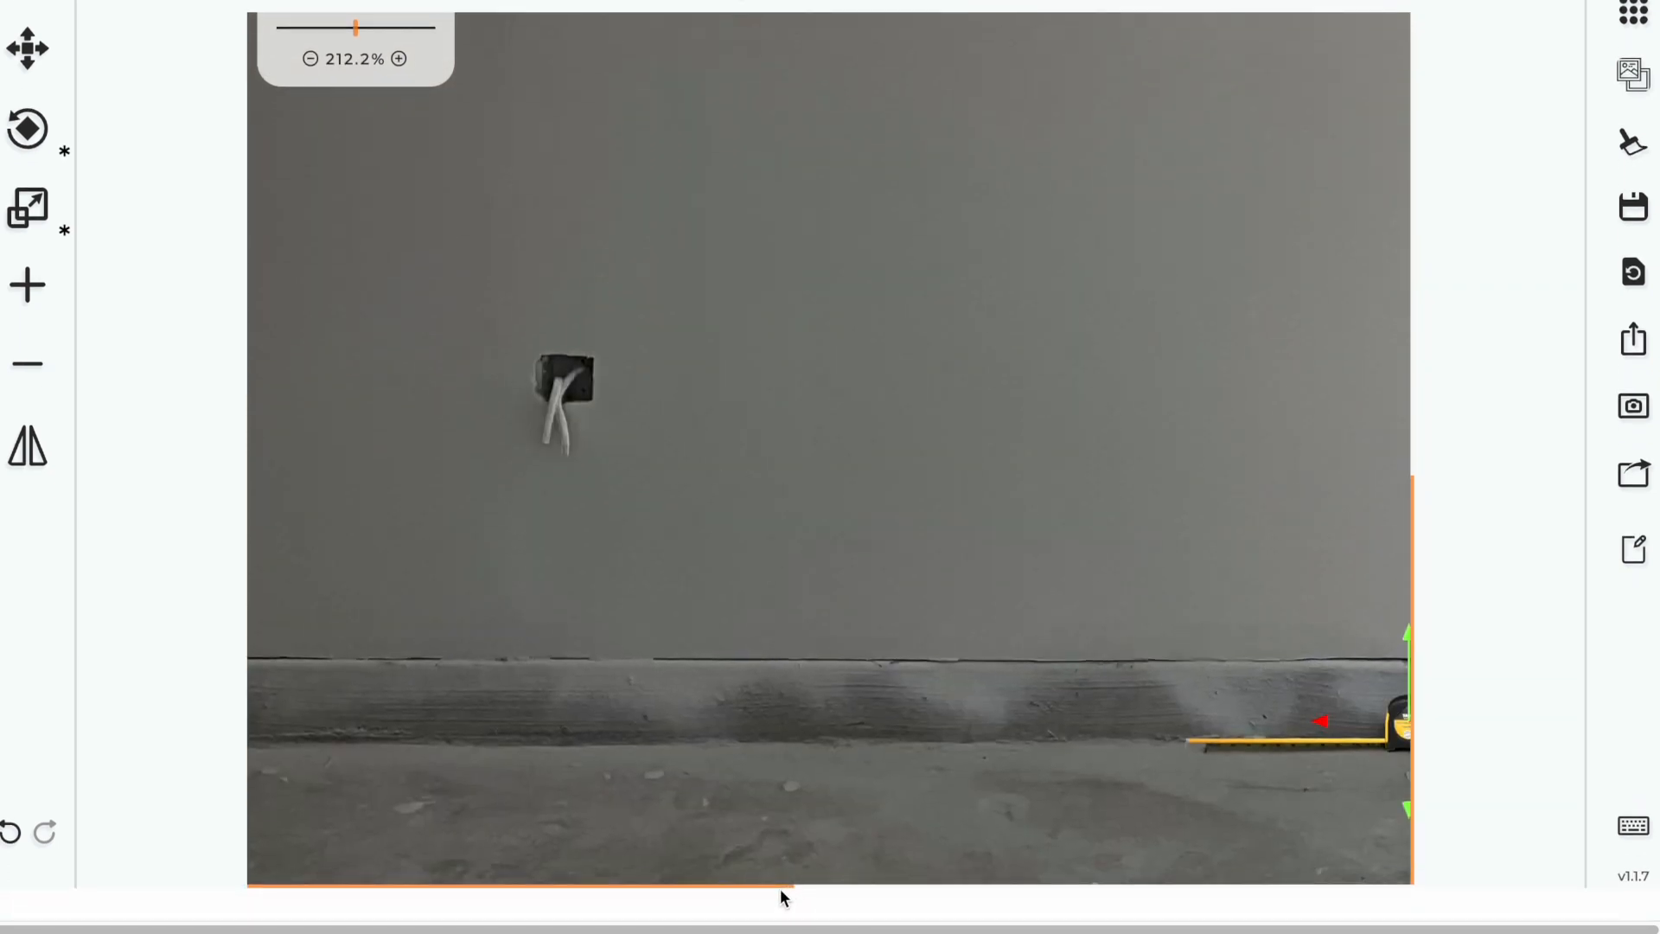
drag(780, 884, 1046, 843)
mouse_move(848, 726)
mouse_down()
mouse_move(888, 749)
mouse_move(851, 697)
mouse_up()
key(r)
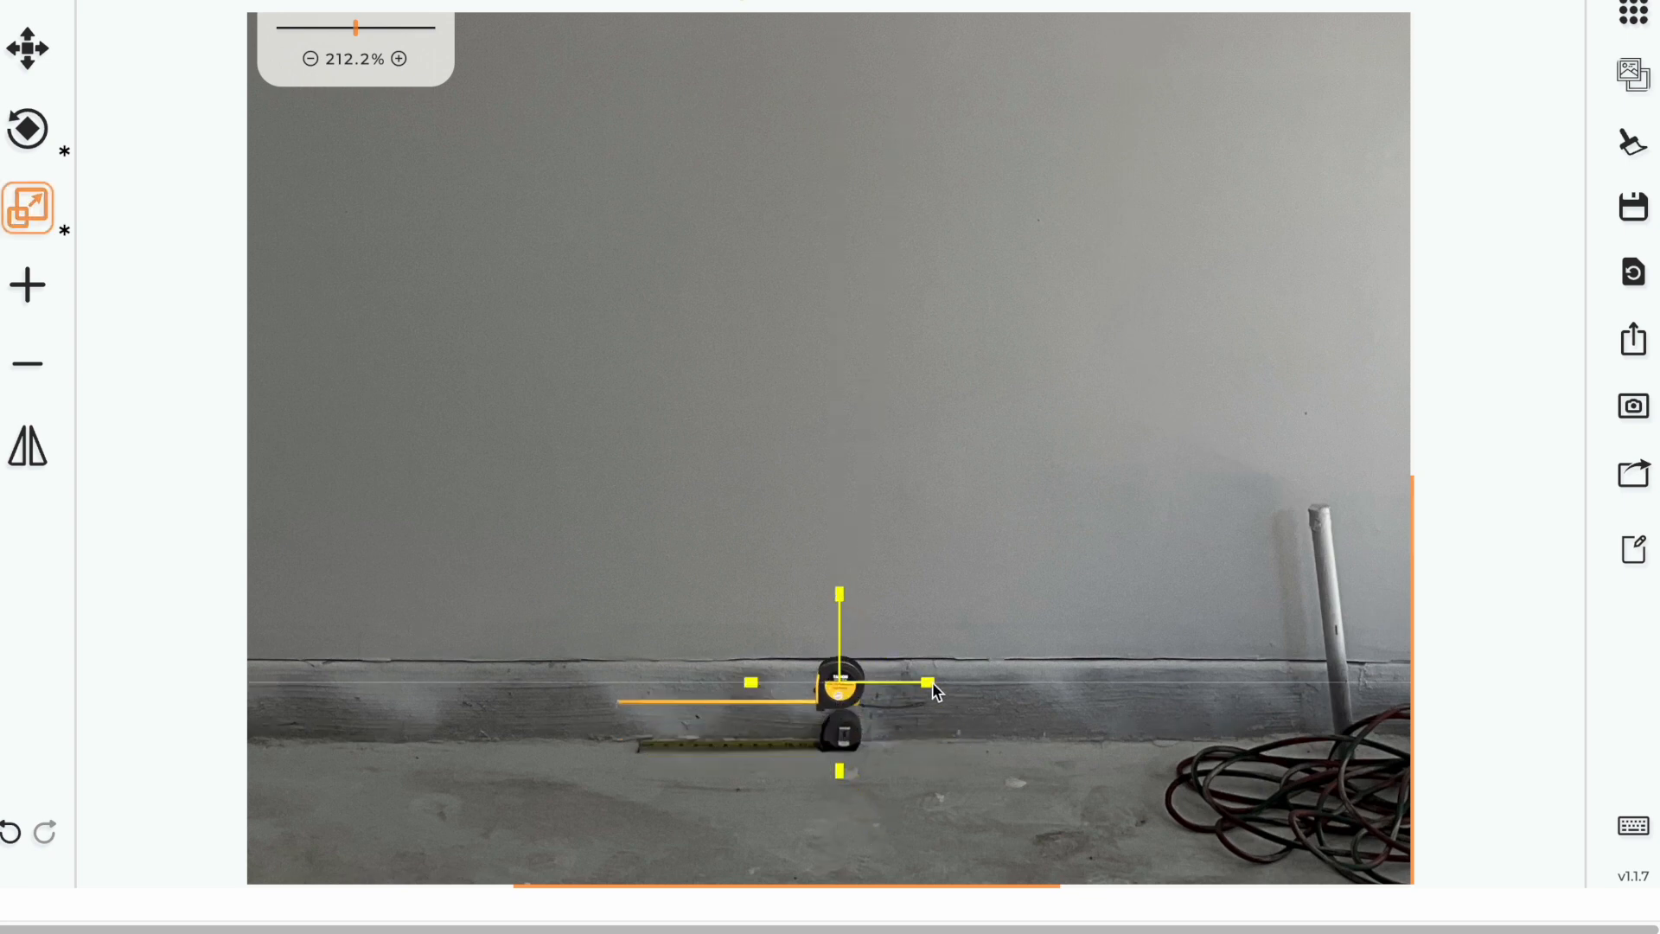
drag(905, 681, 843, 709)
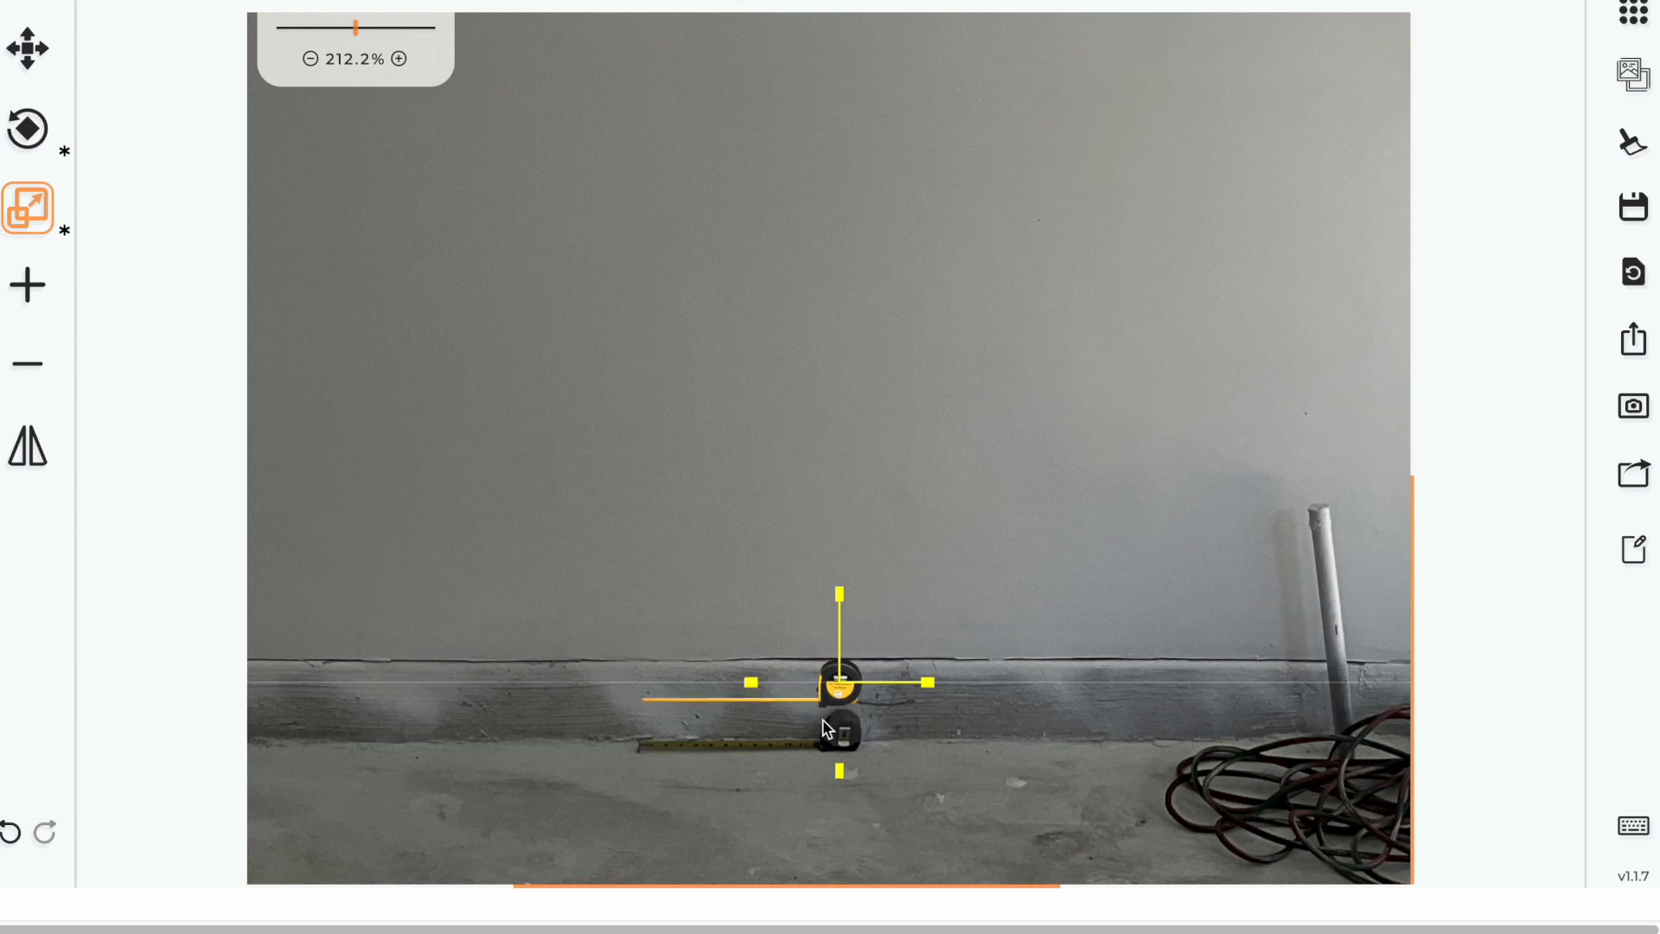
key(w)
drag(839, 688, 832, 730)
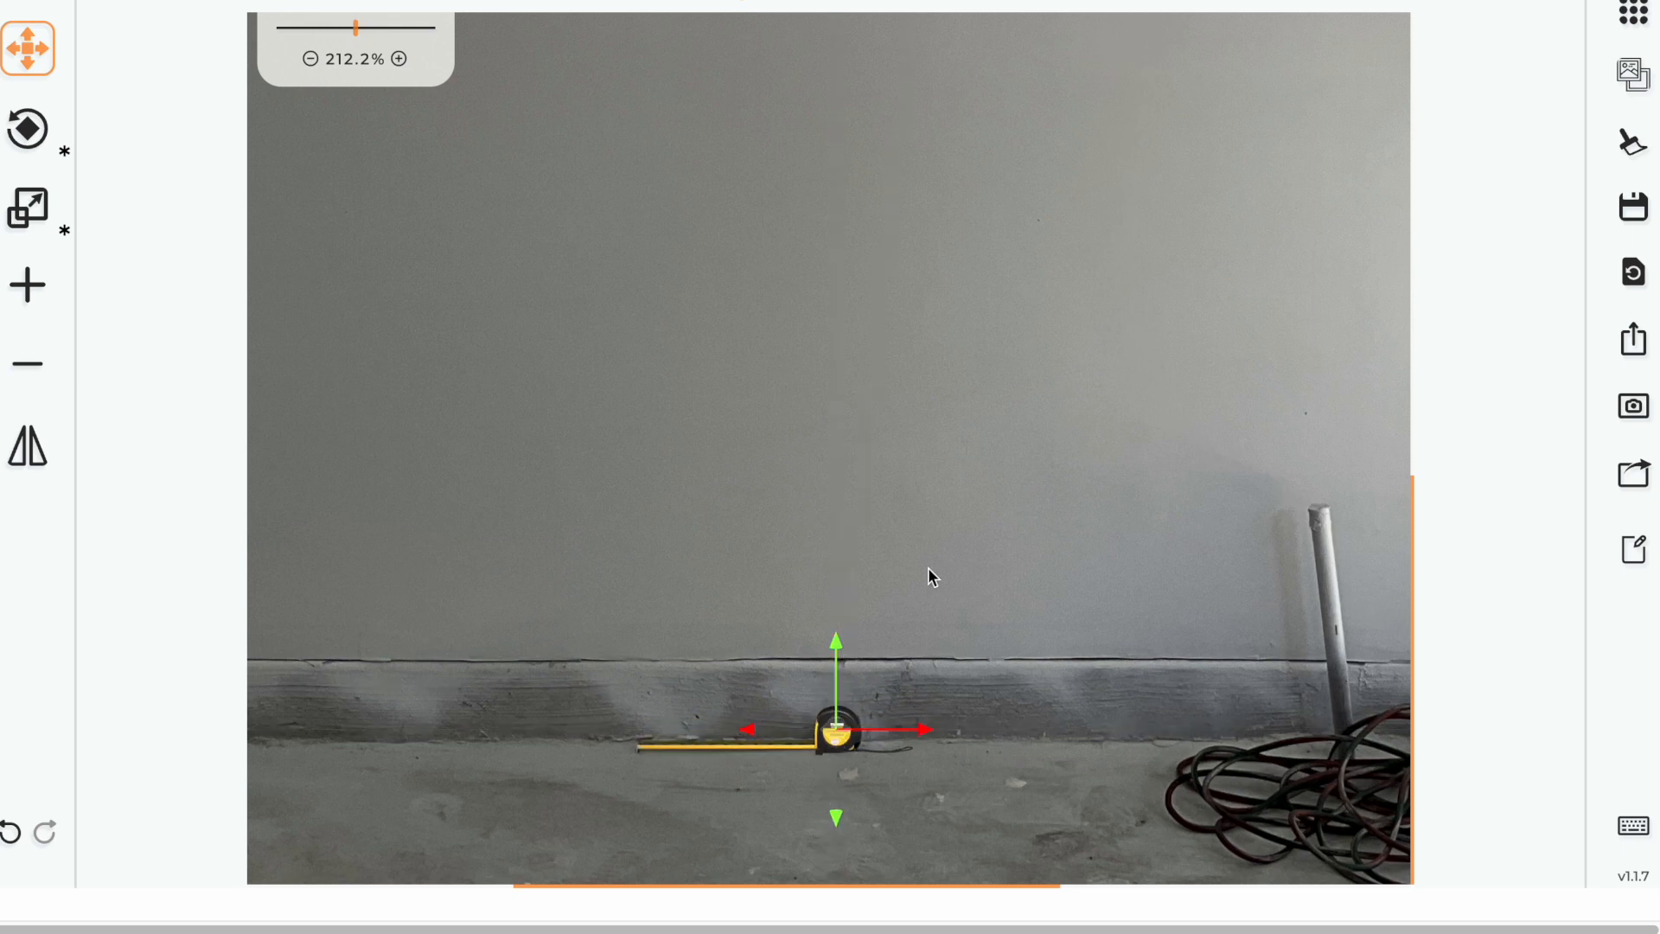
Step: Add an Enphase Combiner, an Enphase Battery and an Enphase Controller to the photo
click(314, 29)
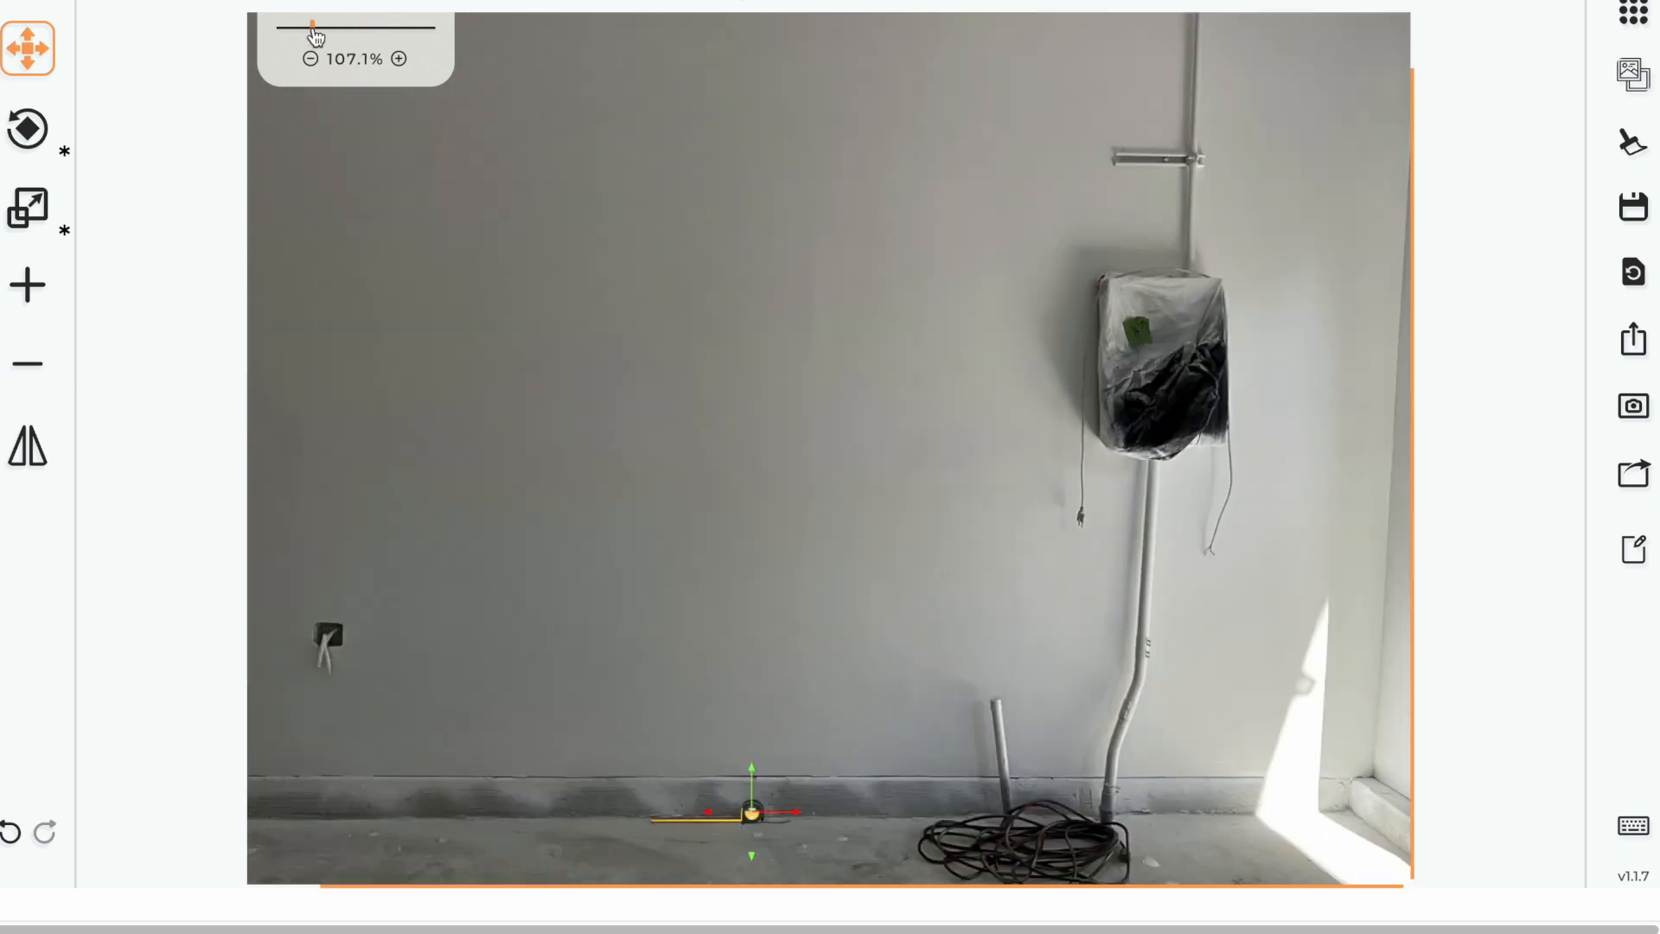
click(1648, 7)
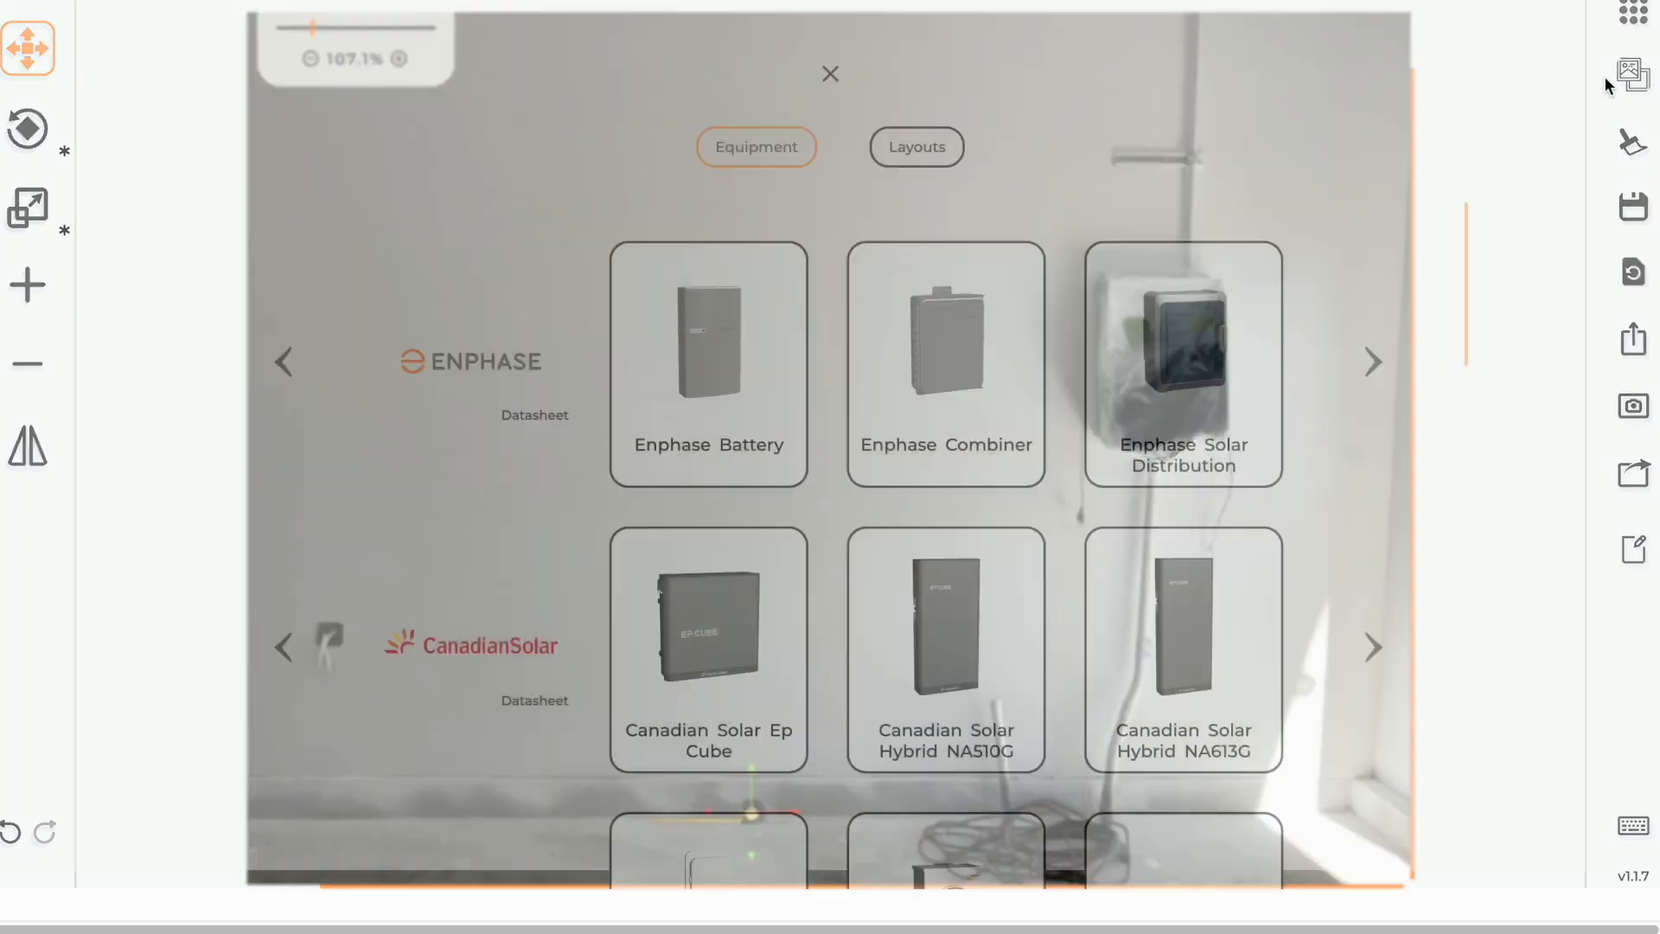
click(980, 359)
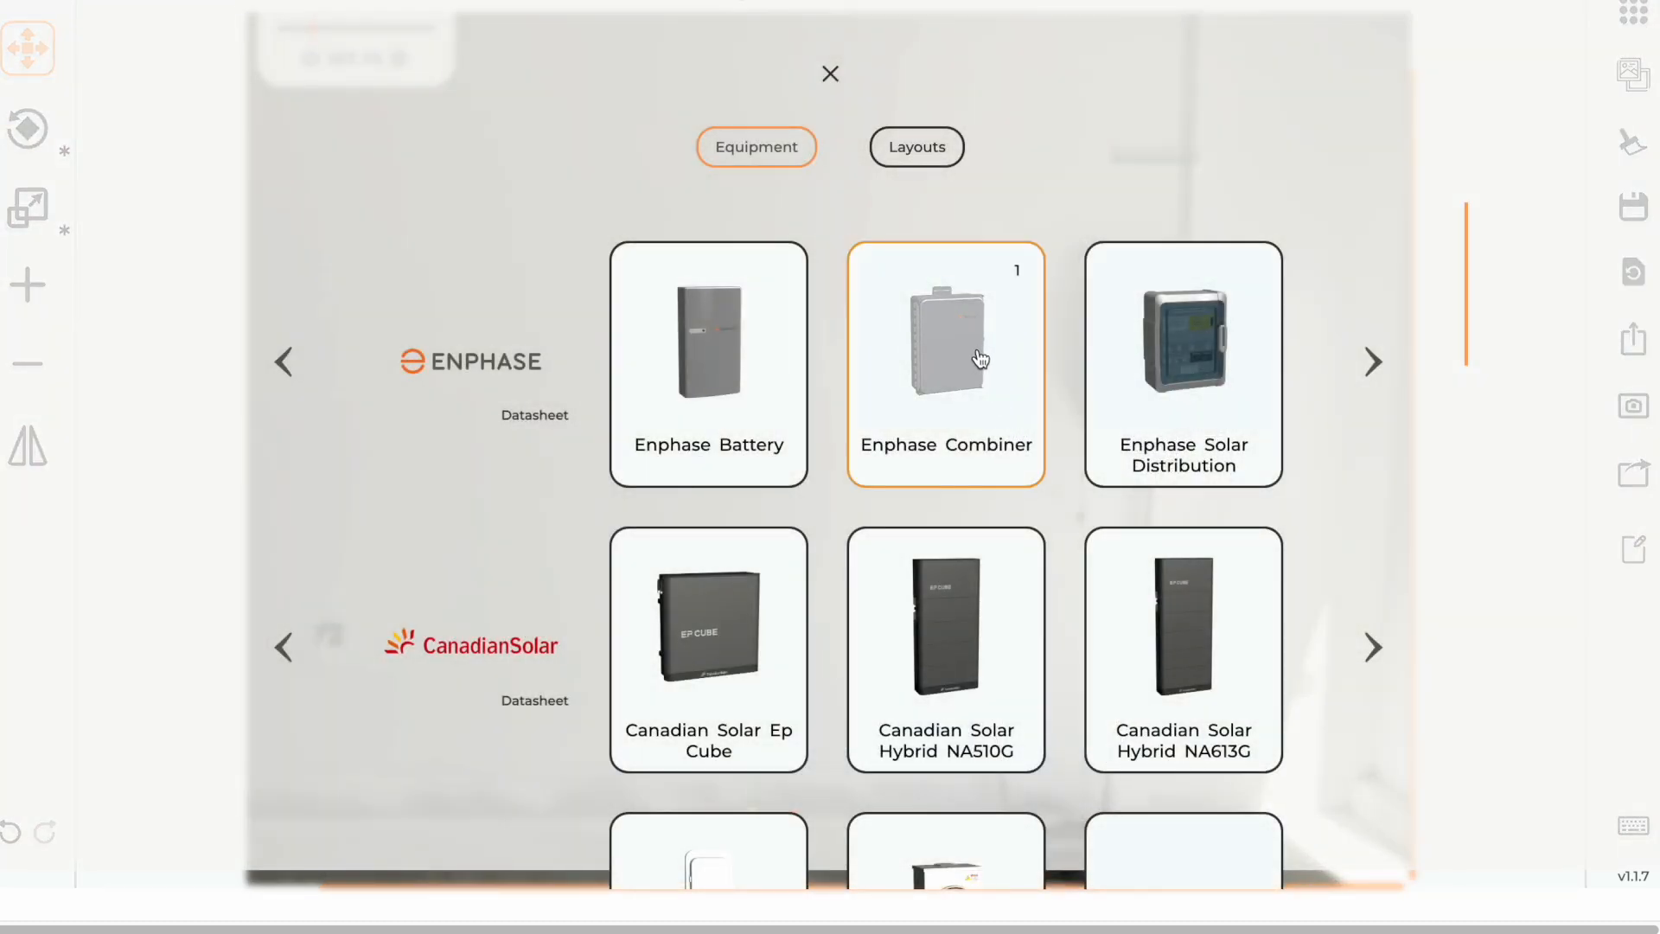
click(787, 353)
click(1384, 361)
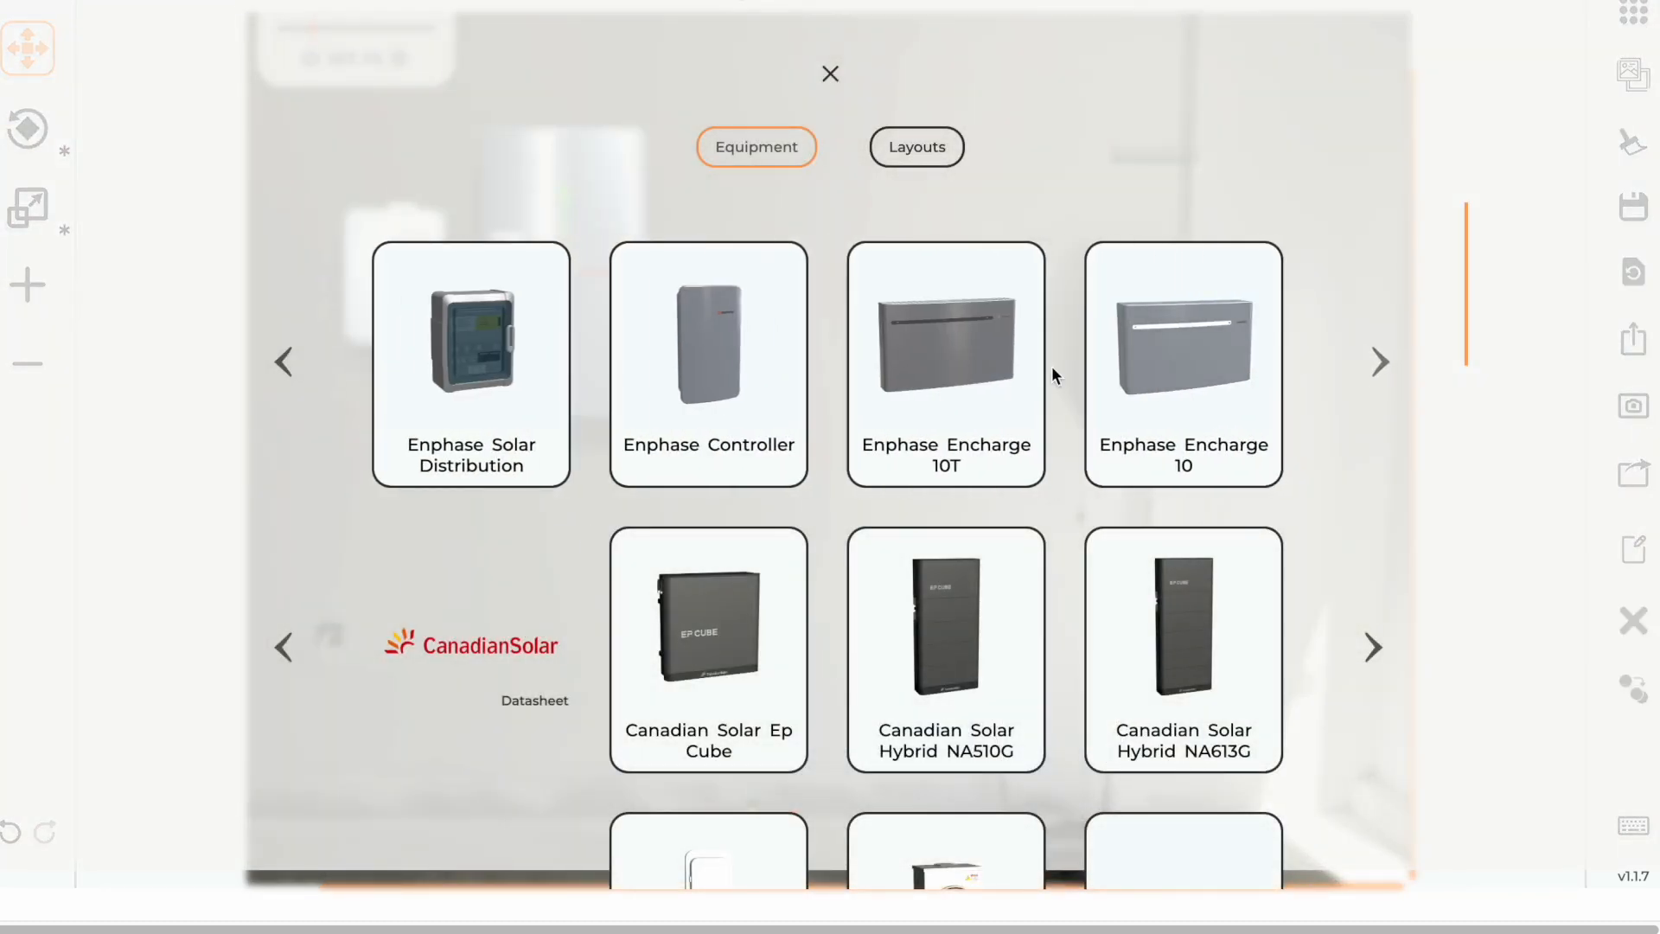
click(760, 341)
click(832, 80)
Step: Arrange the equipment in a row on the wall: combiner beside the plastic-covered panel, controller beside it, battery on the outer end
click(900, 375)
click(408, 277)
drag(442, 303, 1051, 379)
click(879, 449)
click(741, 291)
drag(742, 291, 854, 339)
click(1082, 552)
click(643, 376)
drag(643, 377, 743, 422)
click(901, 591)
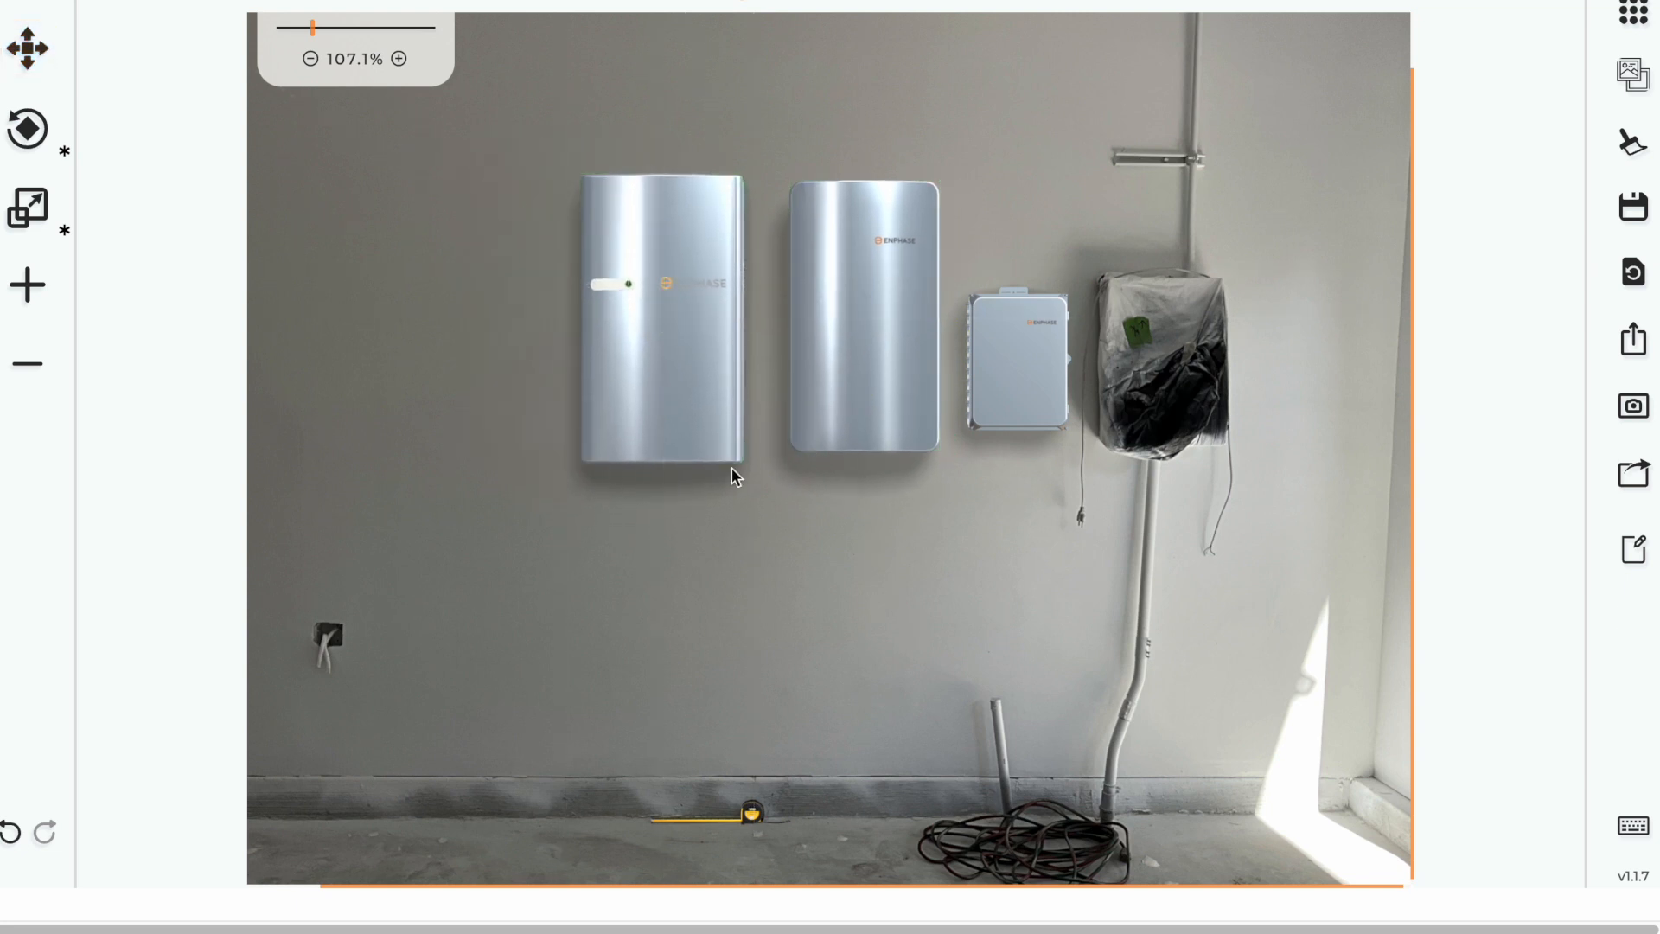
Step: Duplicate the Enphase Battery and place the copy beside the original, on the side away from the controller
click(637, 302)
key(ctrl+d)
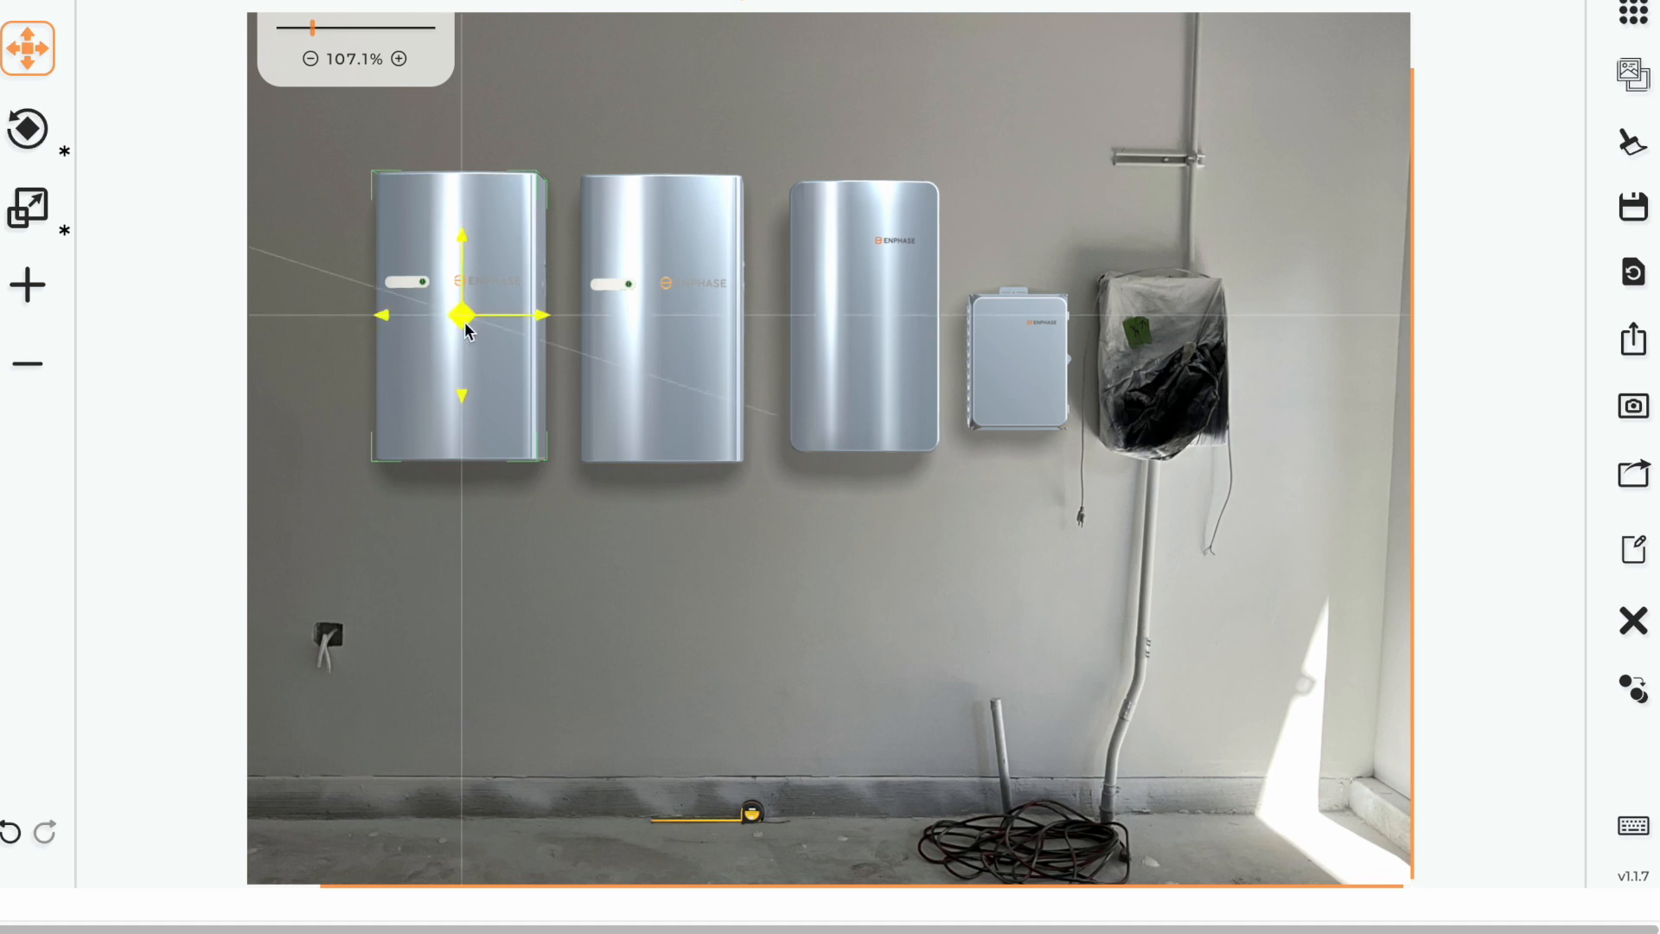
click(687, 317)
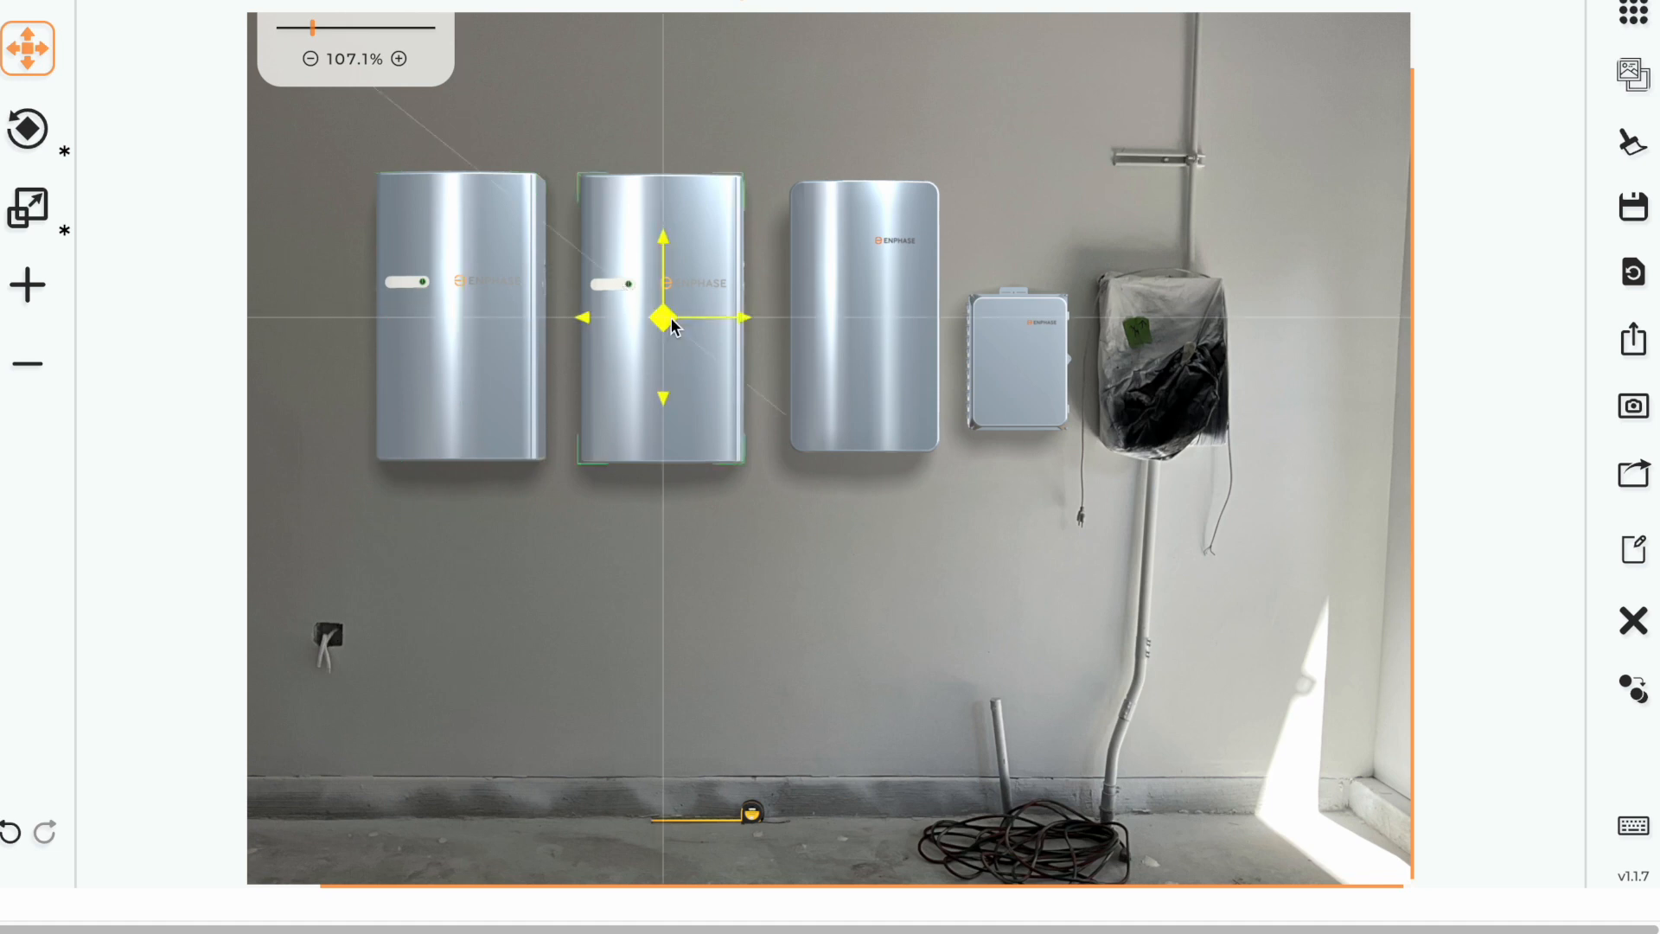
click(823, 287)
click(1005, 335)
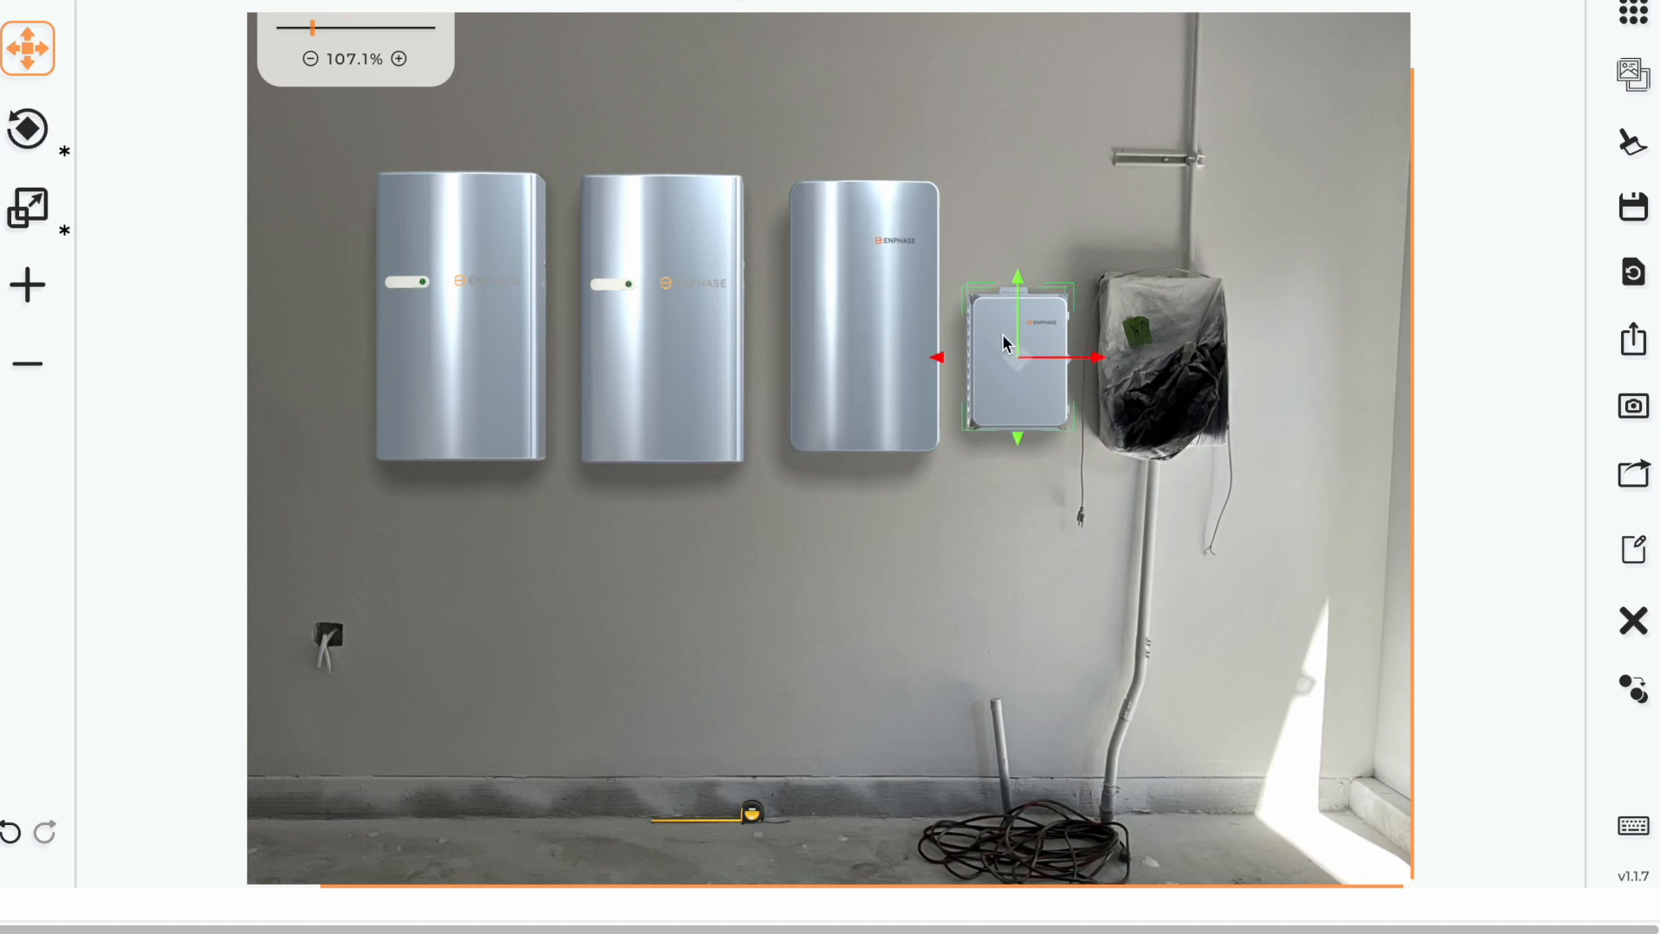
click(819, 296)
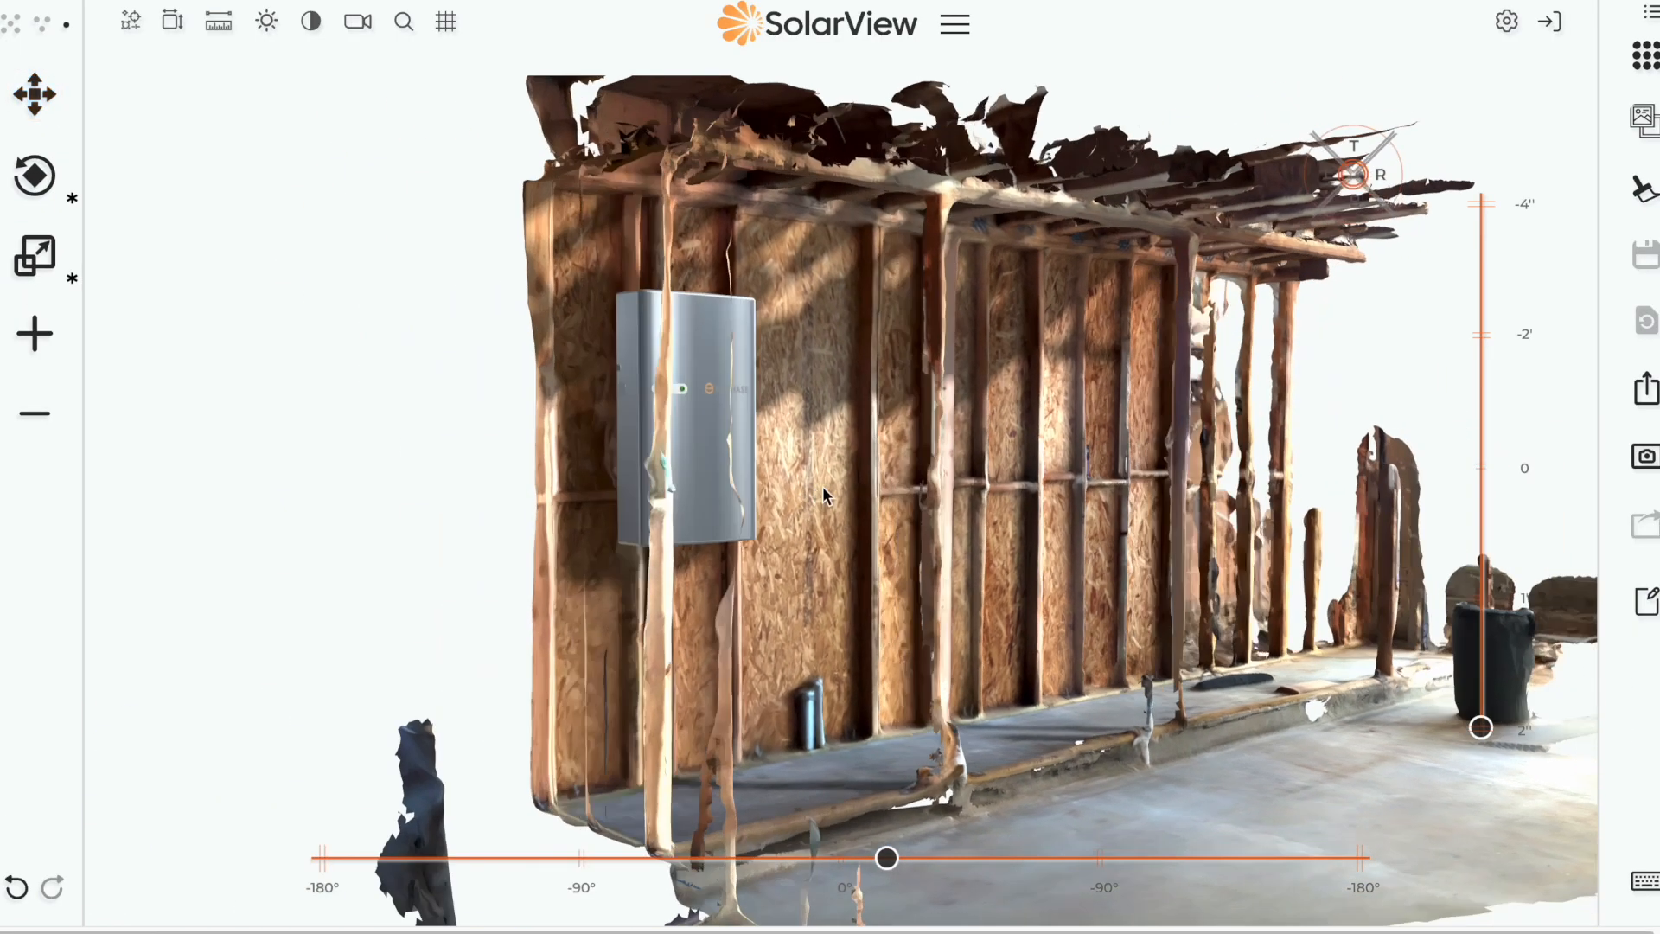
Step: In the 3D wall scan, shift the battery sitting behind the wall forward until it lines up with the other battery
drag(822, 486, 1038, 510)
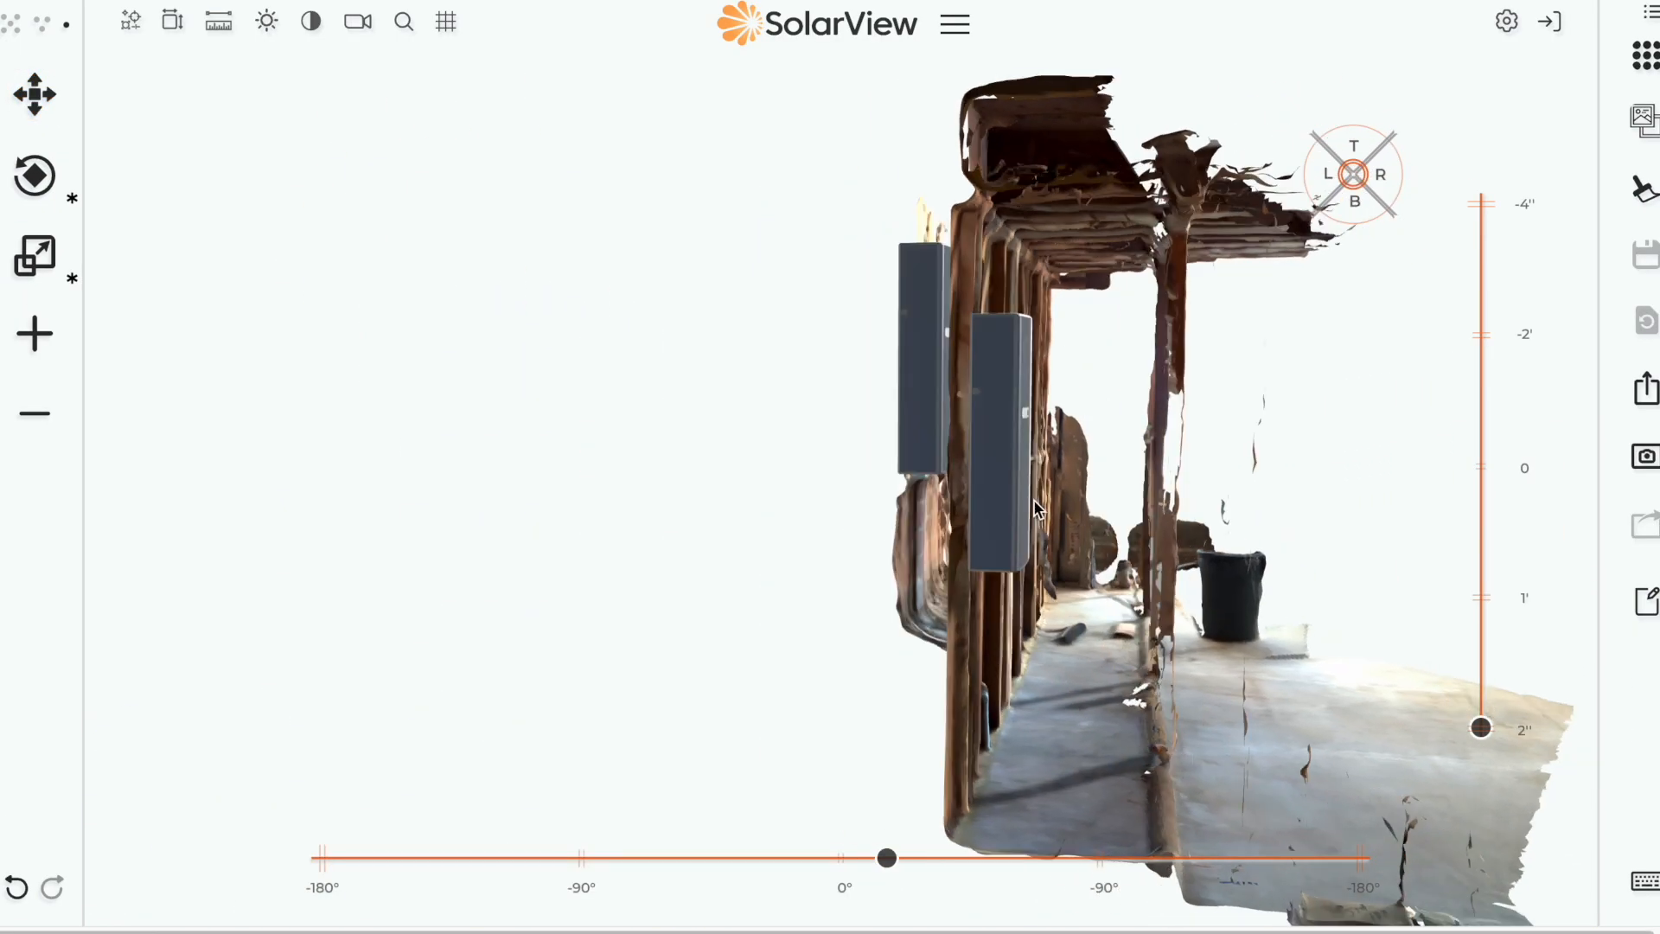
click(947, 373)
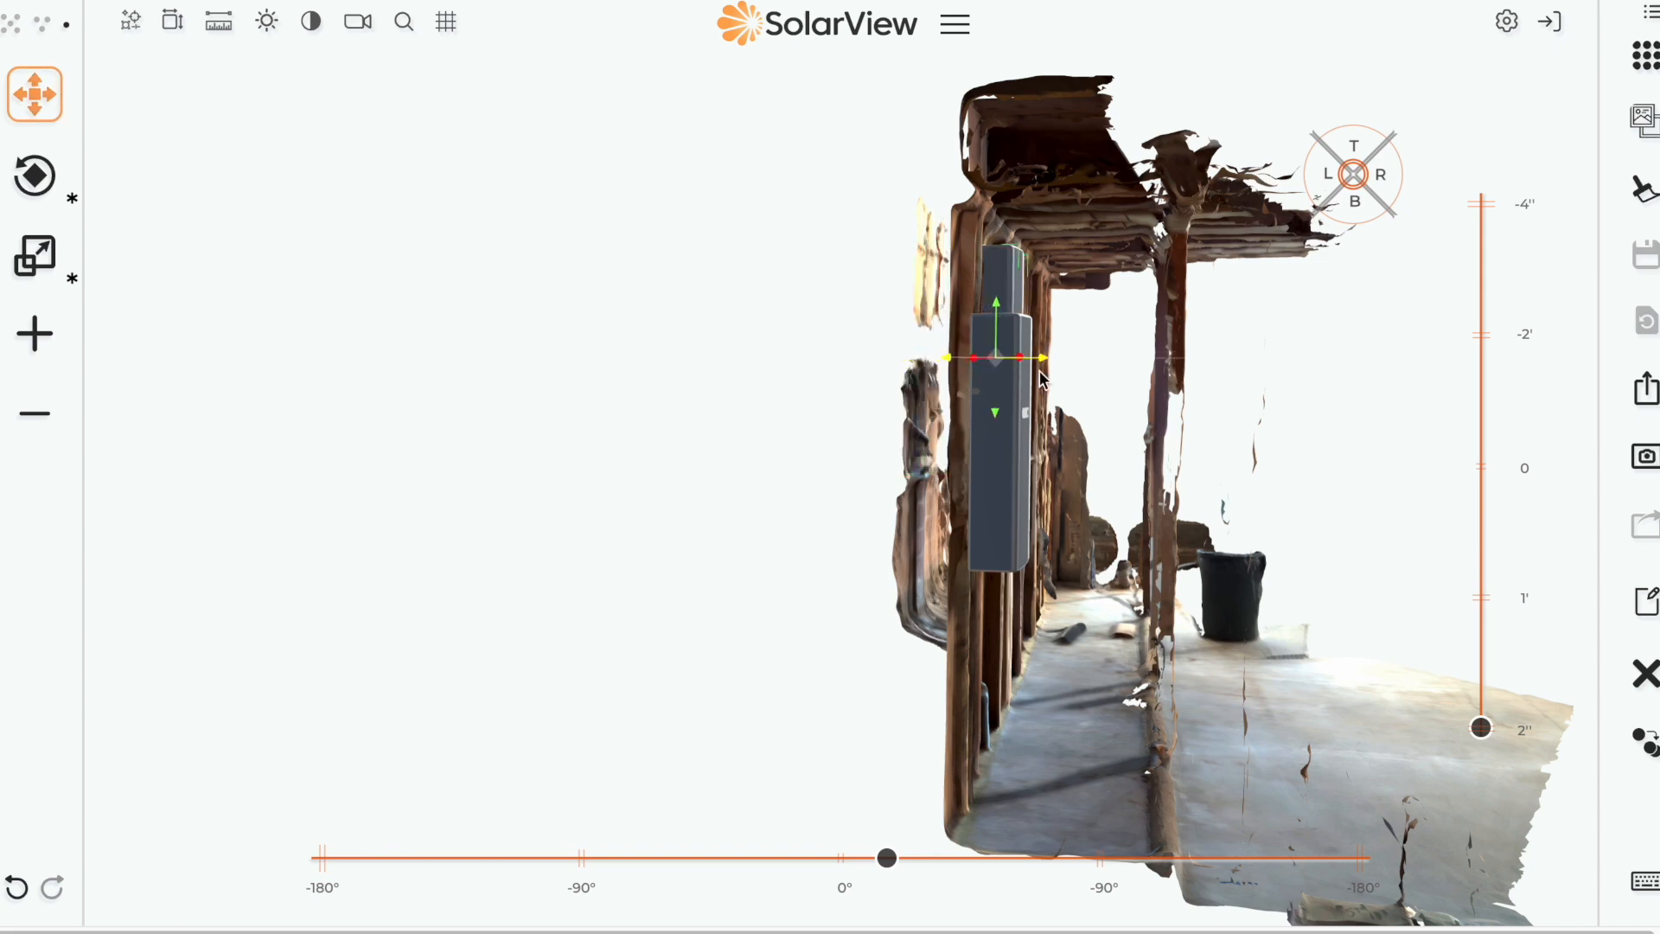